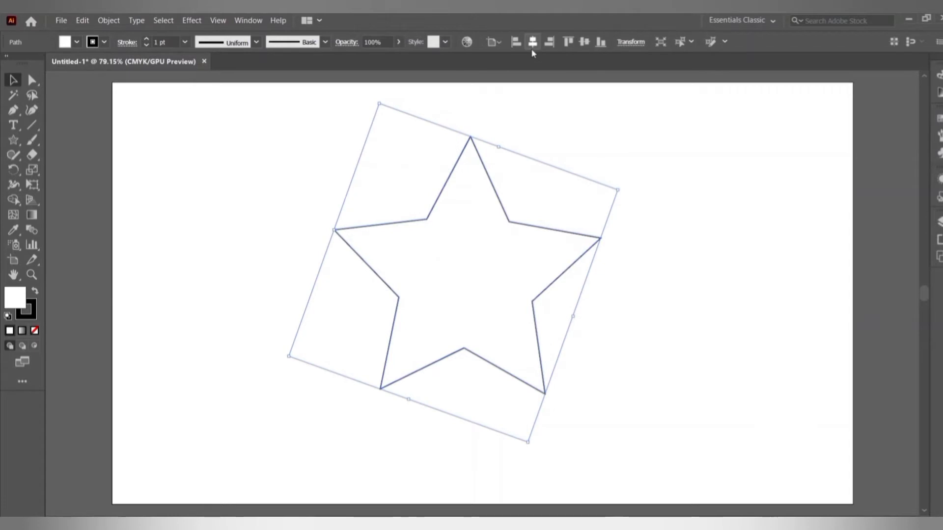
# Center the tilted star outline horizontally on the artboard.
pyautogui.click(532, 50)
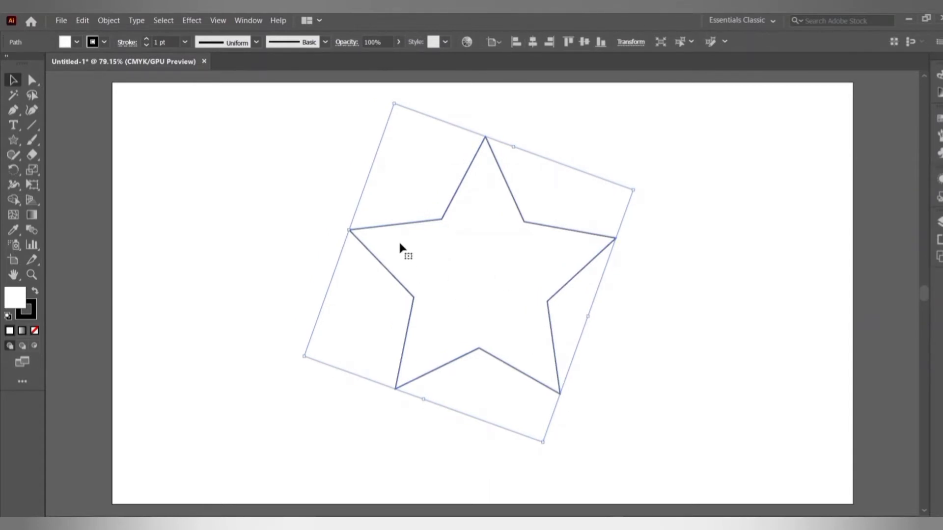
# Fill the star with dark purple #381E72 and set its stroke weight to 0 pt.
pyautogui.doubleClick(19, 297)
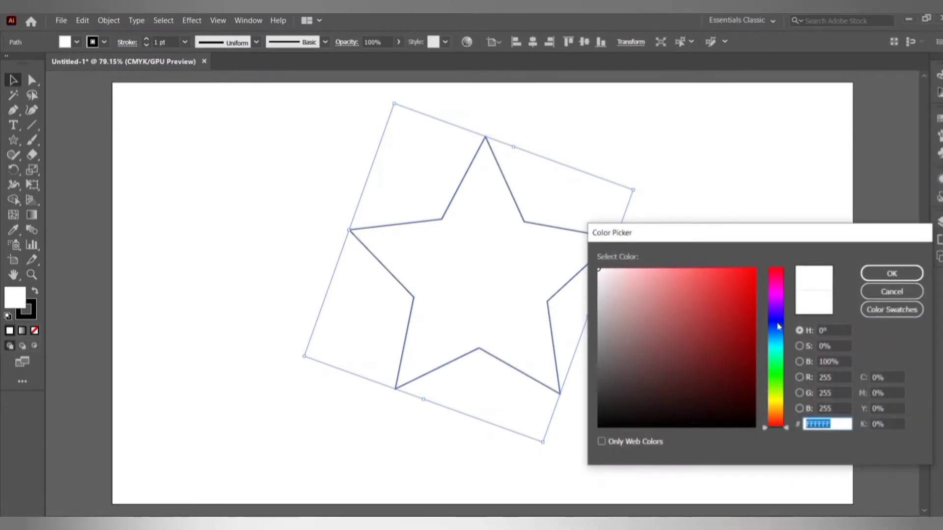
pyautogui.moveTo(777, 326)
pyautogui.mouseDown()
pyautogui.moveTo(772, 317)
pyautogui.moveTo(707, 337)
pyautogui.moveTo(713, 355)
pyautogui.mouseUp()
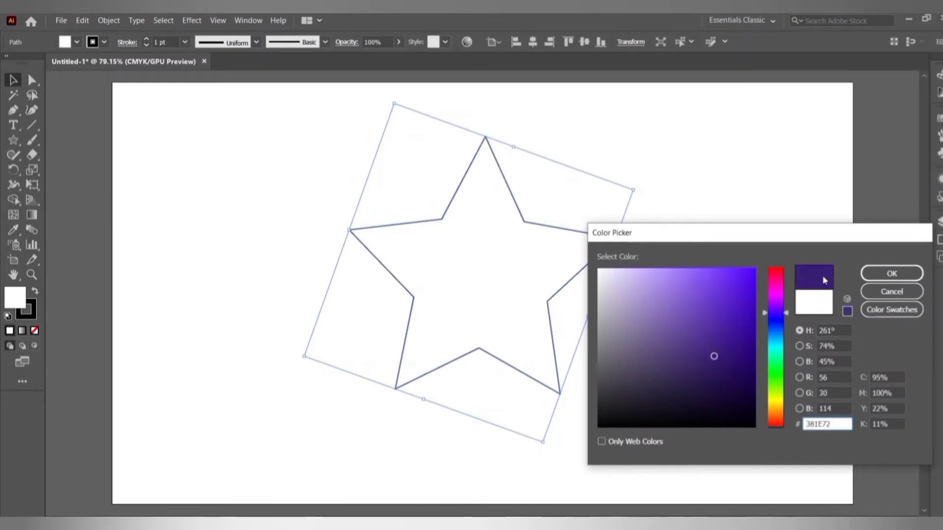
pyautogui.click(892, 274)
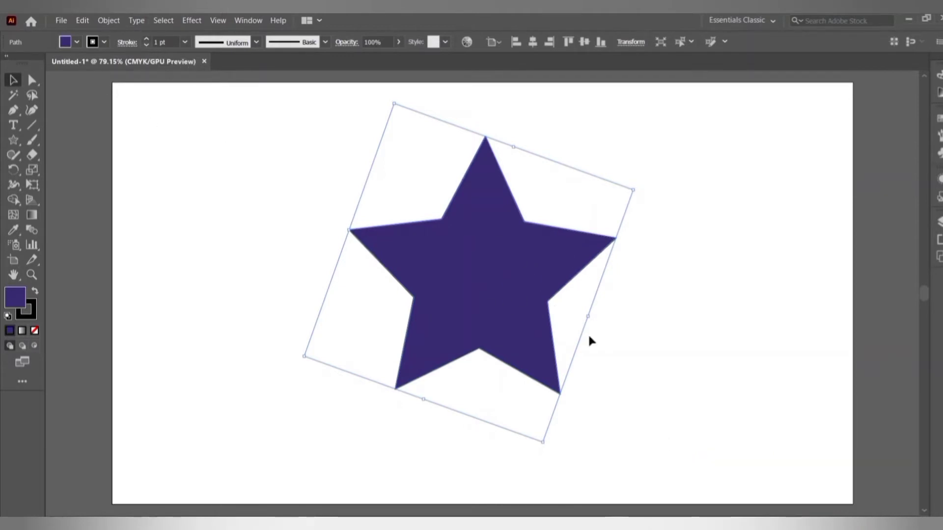
pyautogui.click(146, 45)
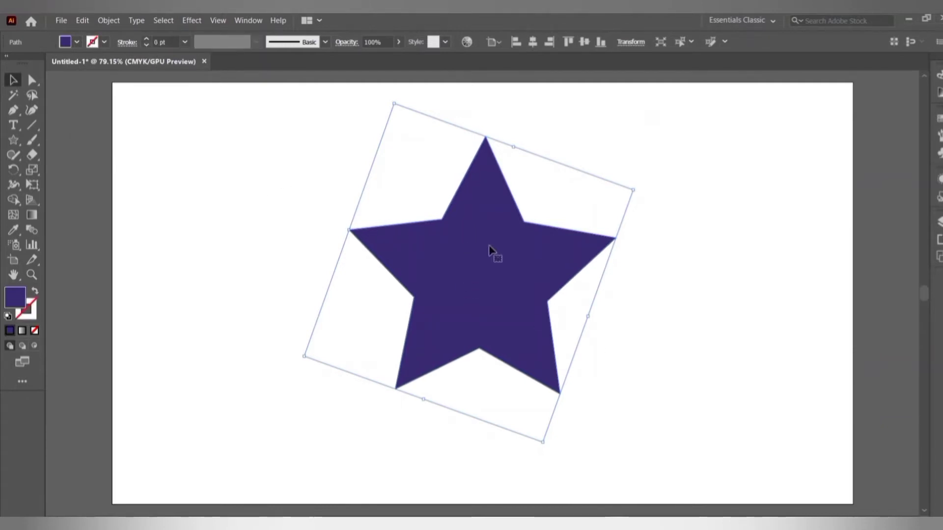
# Duplicate the purple star and move the copy to the right side of the artboard.
pyautogui.hotkey('ctrl', 'c')
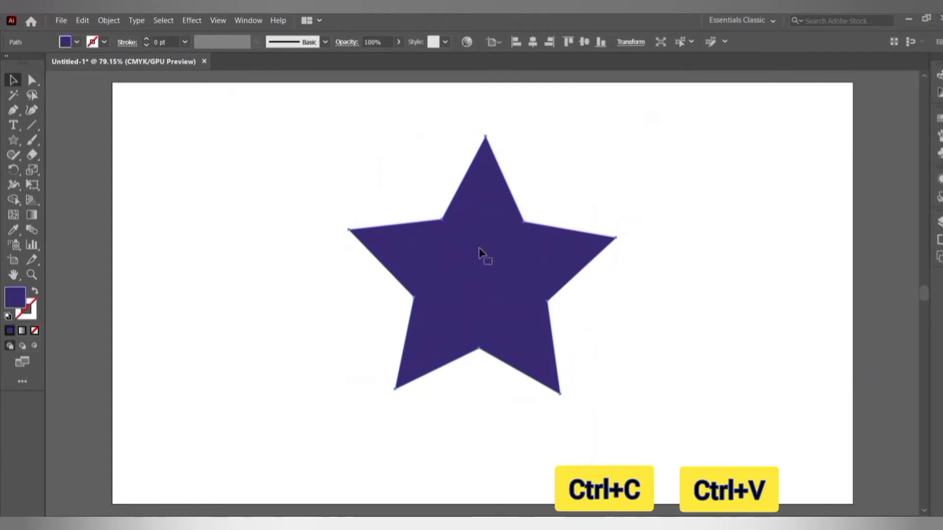
pyautogui.hotkey('ctrl', 'v')
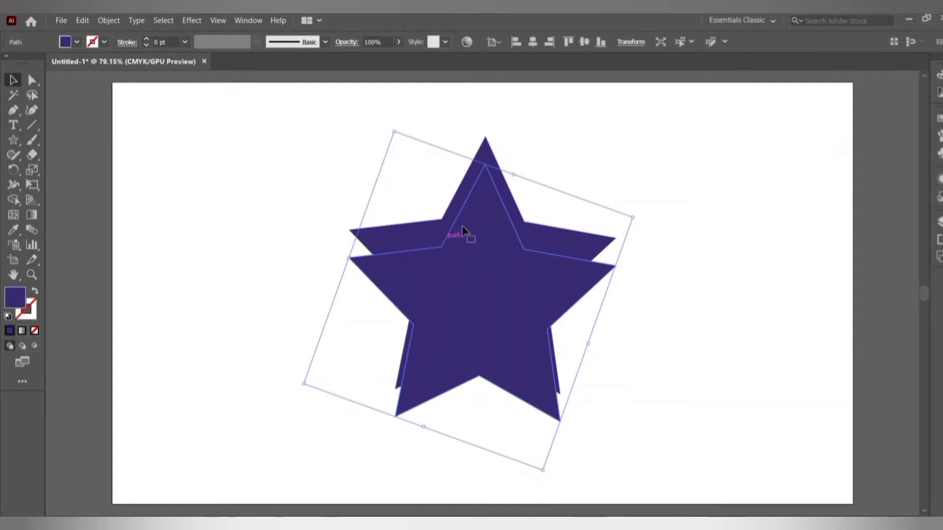
pyautogui.moveTo(459, 275); pyautogui.dragTo(802, 328)
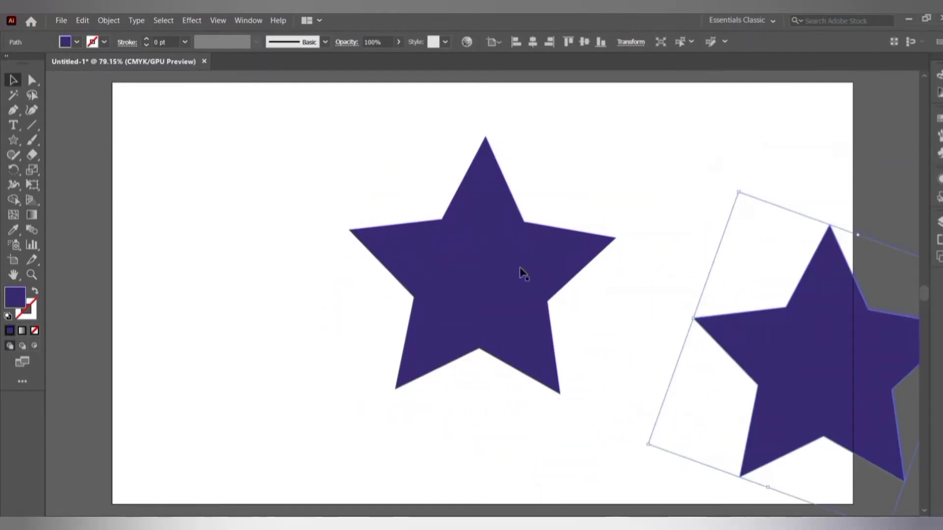
pyautogui.click(13, 124)
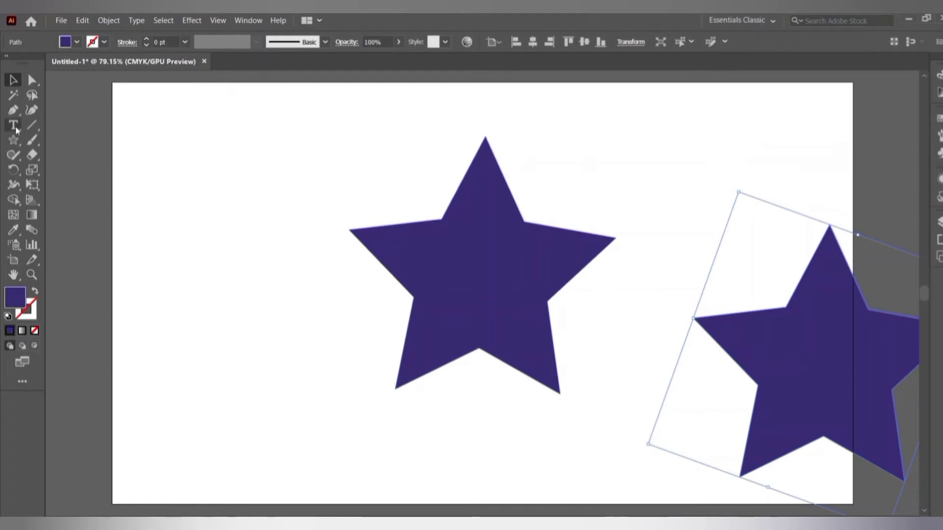
# Type the word SHINE in capitals near the artboard's top-left.
pyautogui.click(222, 123)
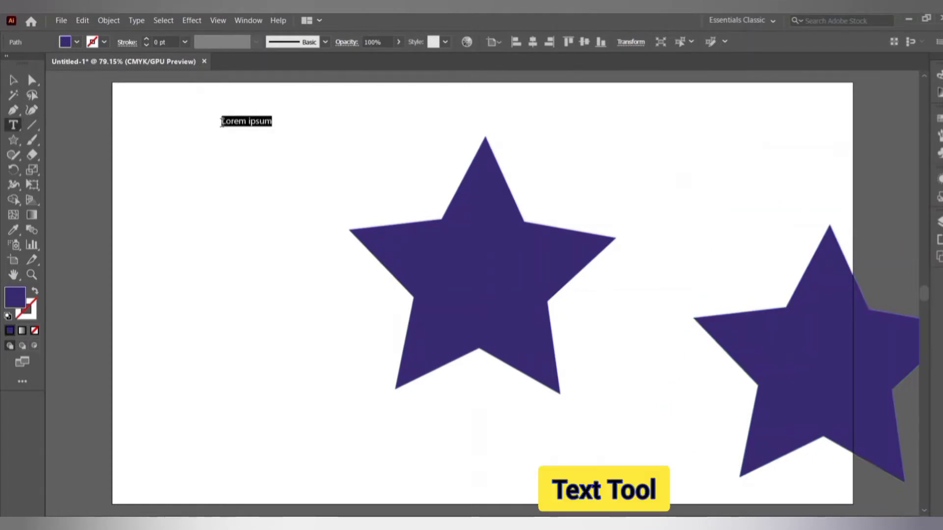
pyautogui.write('S')
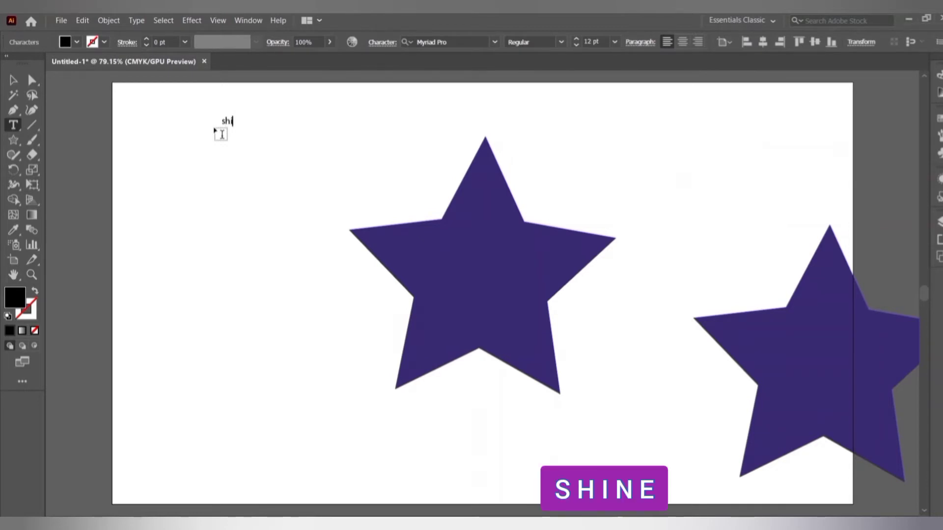
pyautogui.press('capslock')
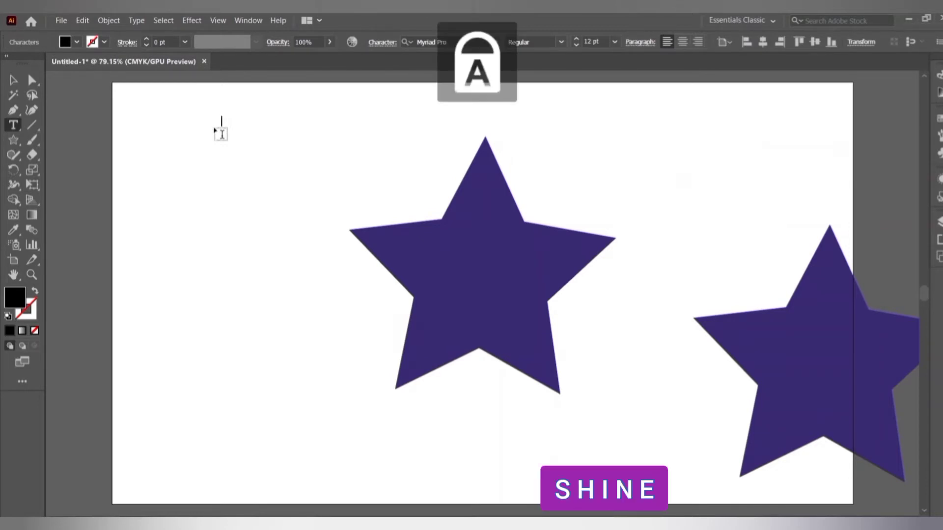
pyautogui.write('HINE')
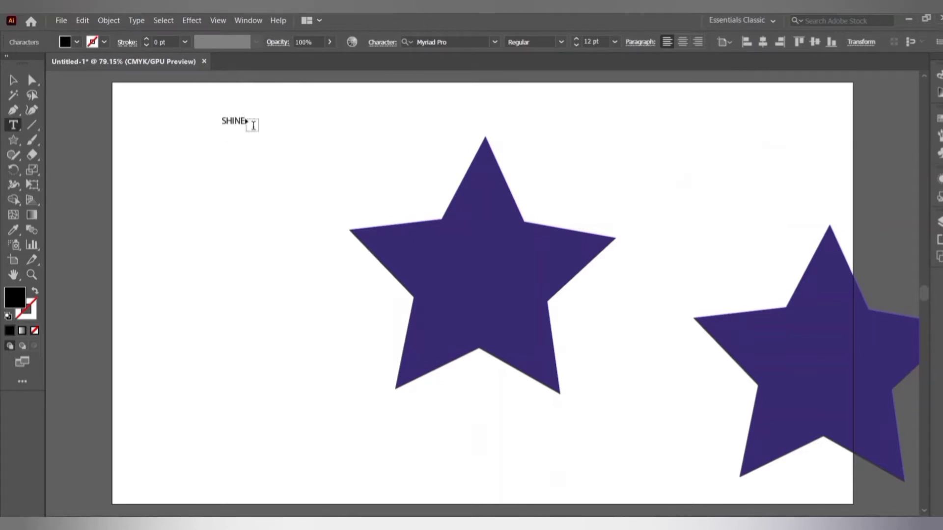
# Set the SHINE text to 72 pt Bold.
pyautogui.moveTo(245, 119); pyautogui.dragTo(224, 120)
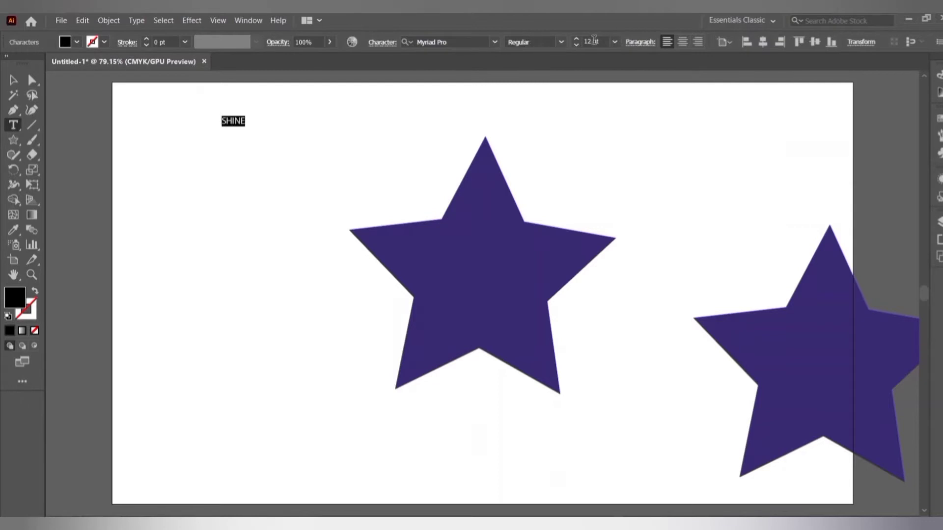
pyautogui.click(577, 45)
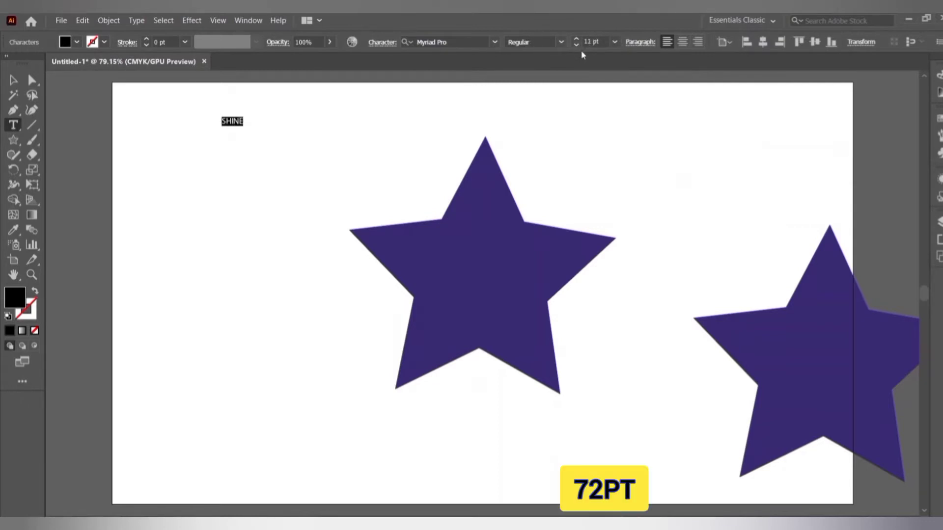
pyautogui.click(614, 44)
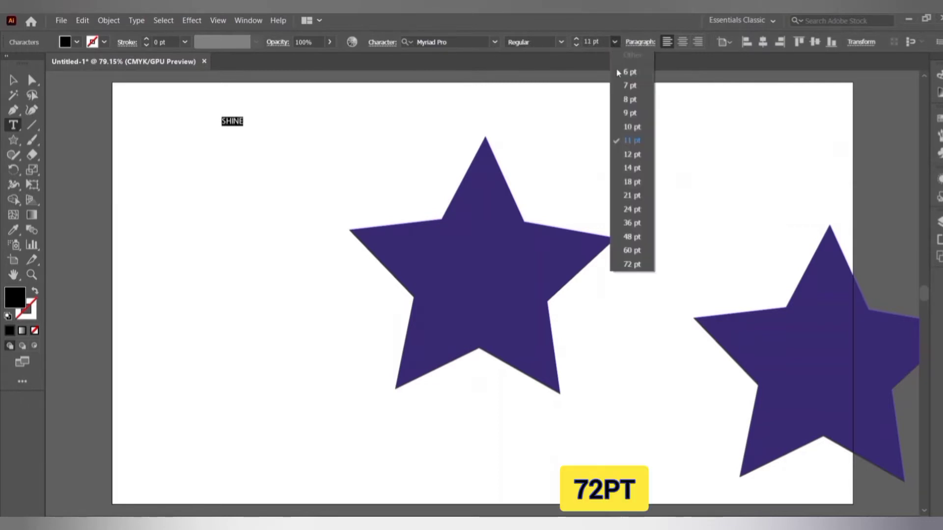
pyautogui.click(638, 265)
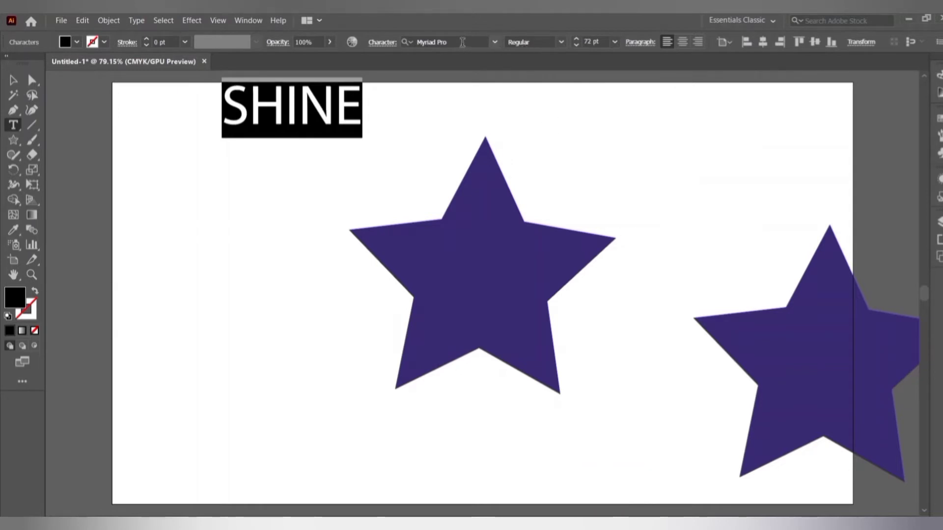
pyautogui.click(564, 43)
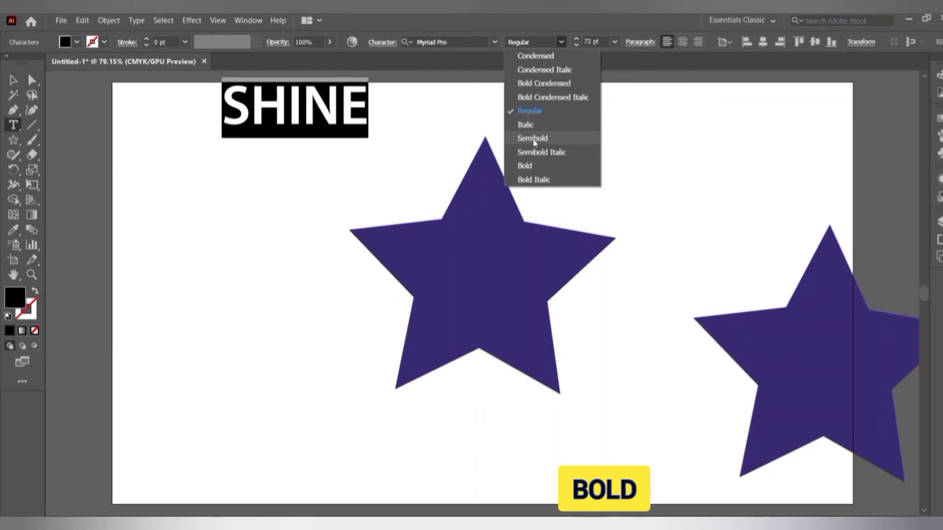
pyautogui.click(524, 166)
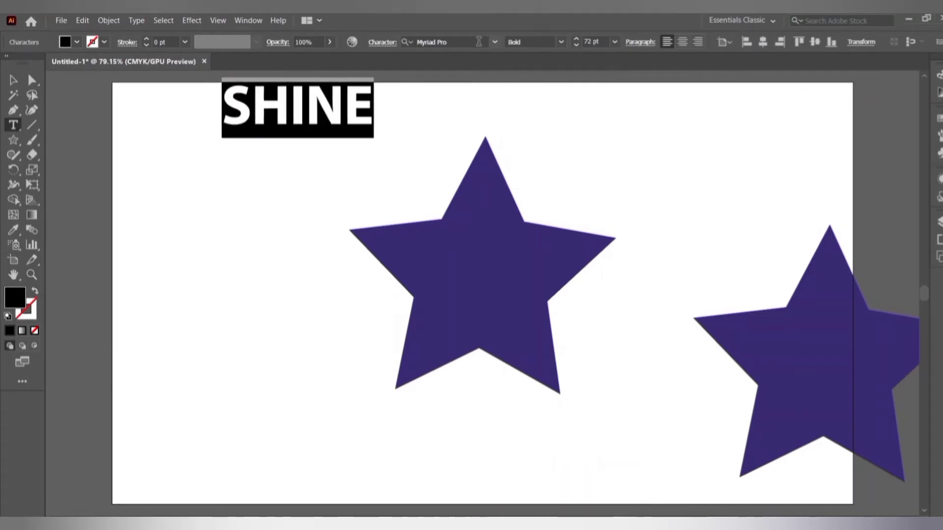
# Change the SHINE font to Minion Variable Concept.
pyautogui.click(495, 42)
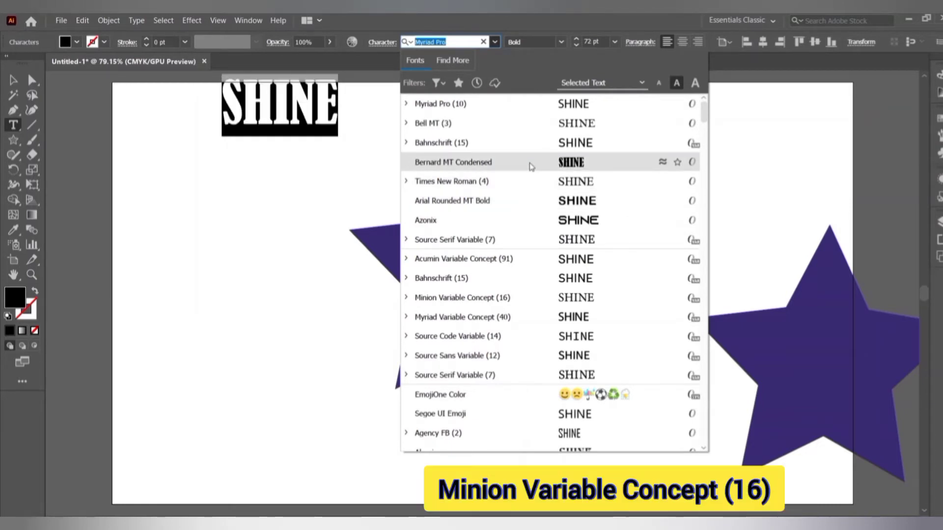
pyautogui.click(563, 301)
pyautogui.press('Escape')
# Move SHINE onto the central star and send it to the back.
pyautogui.moveTo(314, 125); pyautogui.dragTo(489, 290)
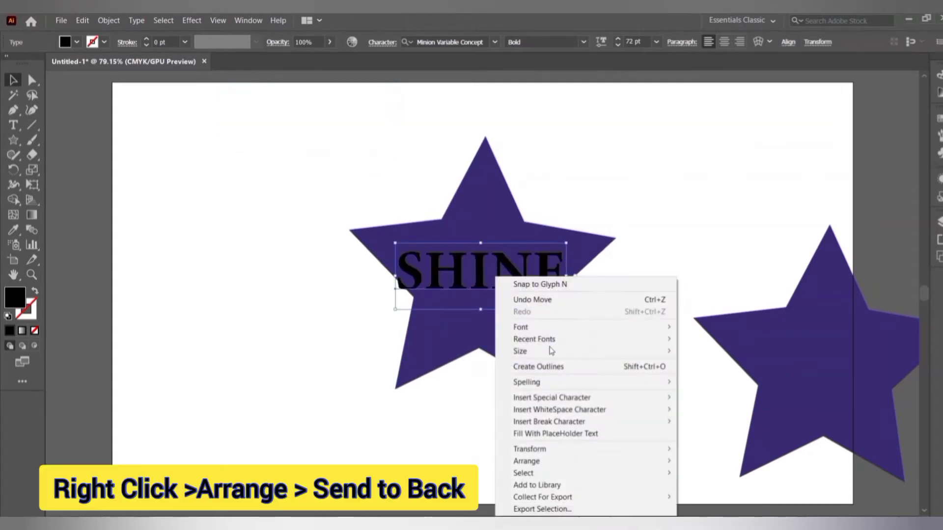
pyautogui.rightClick(496, 277)
pyautogui.moveTo(633, 462)
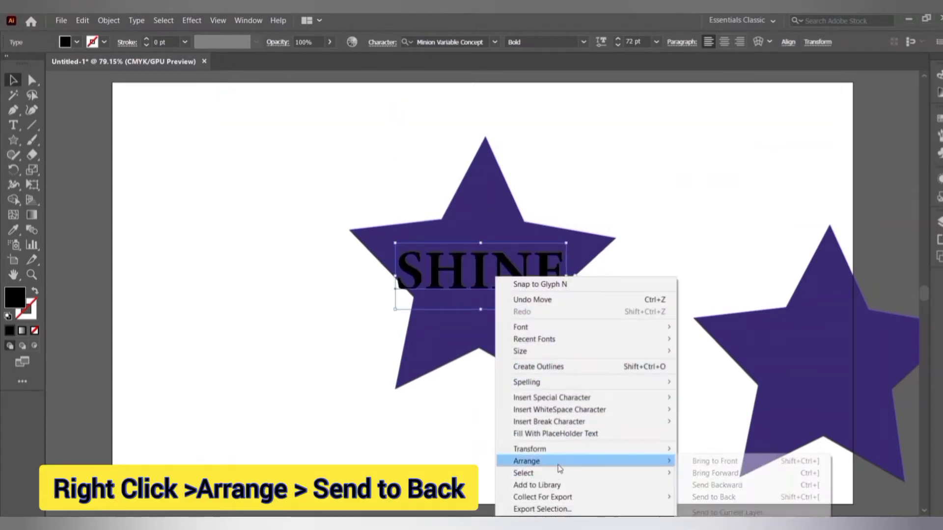
pyautogui.click(714, 497)
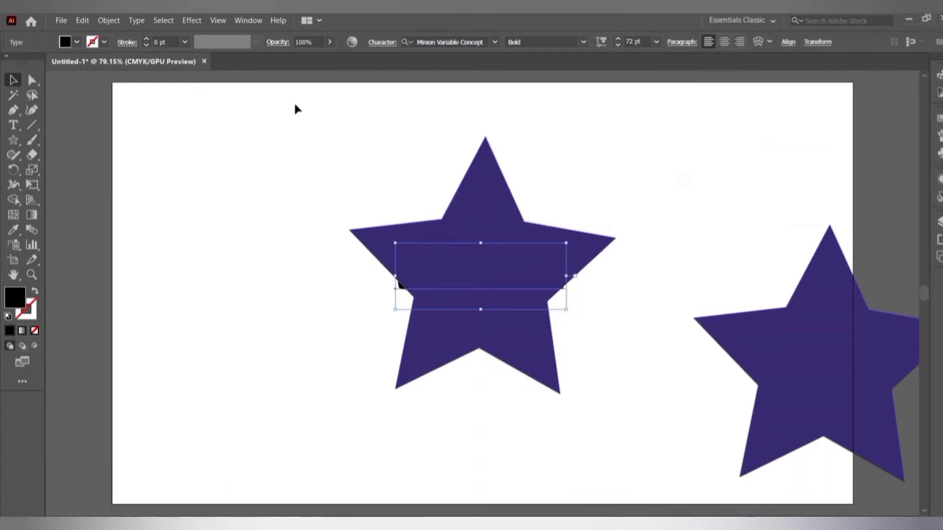
# Warp SHINE into the star with Envelope Distort > Make with Top Object, then bring the spare star over.
pyautogui.moveTo(294, 104); pyautogui.dragTo(626, 414)
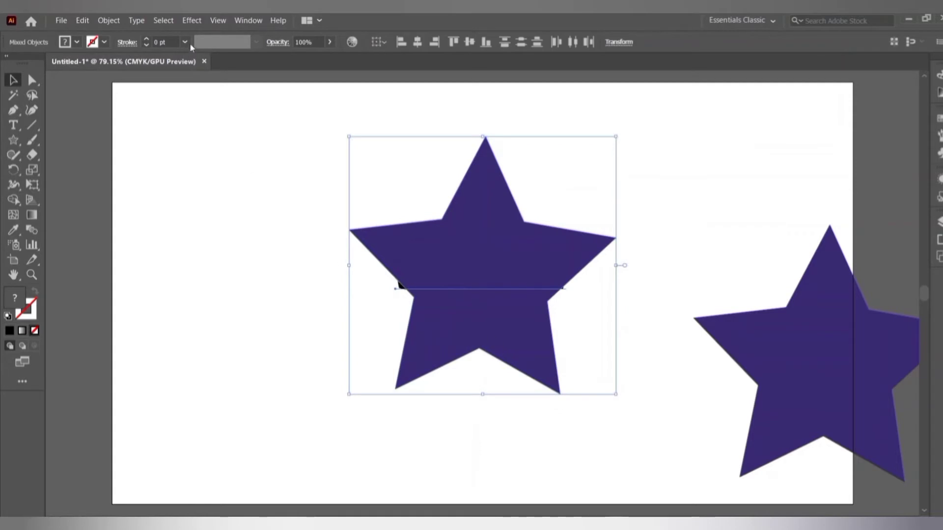
pyautogui.click(112, 21)
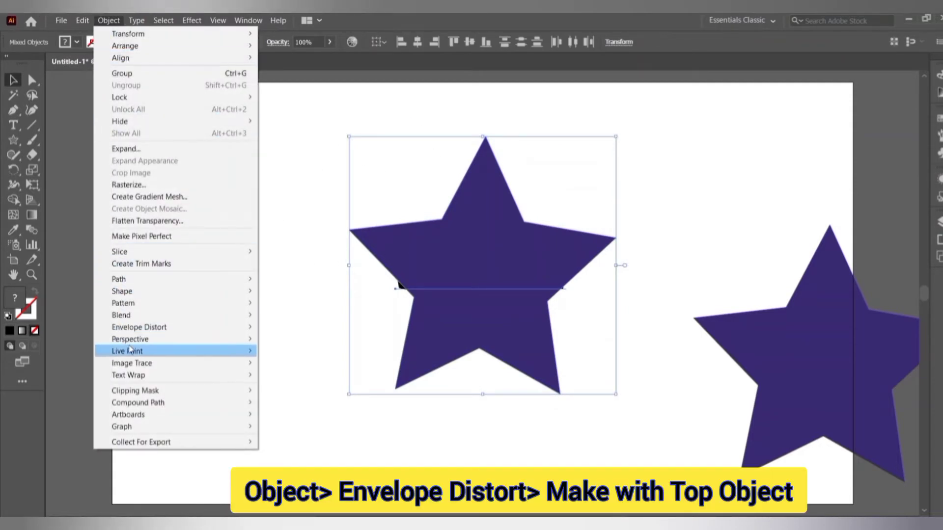
pyautogui.moveTo(157, 330)
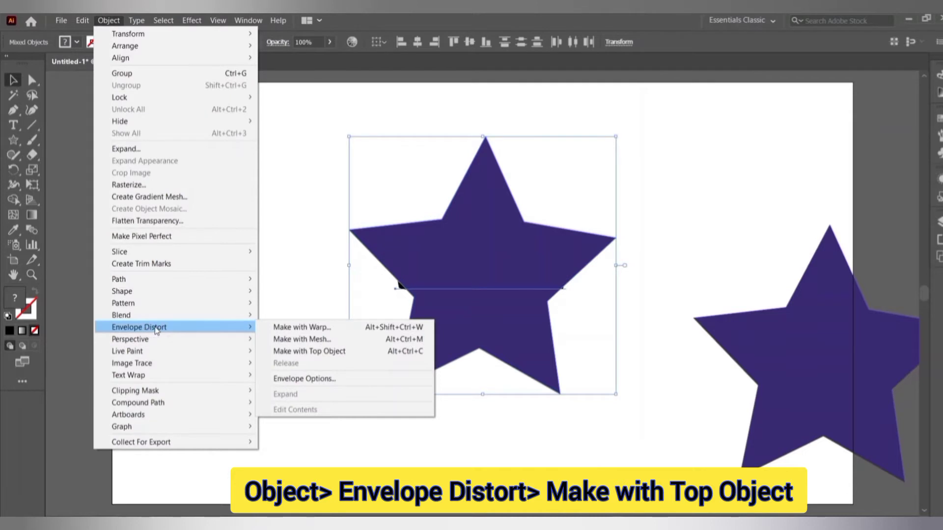
pyautogui.click(340, 352)
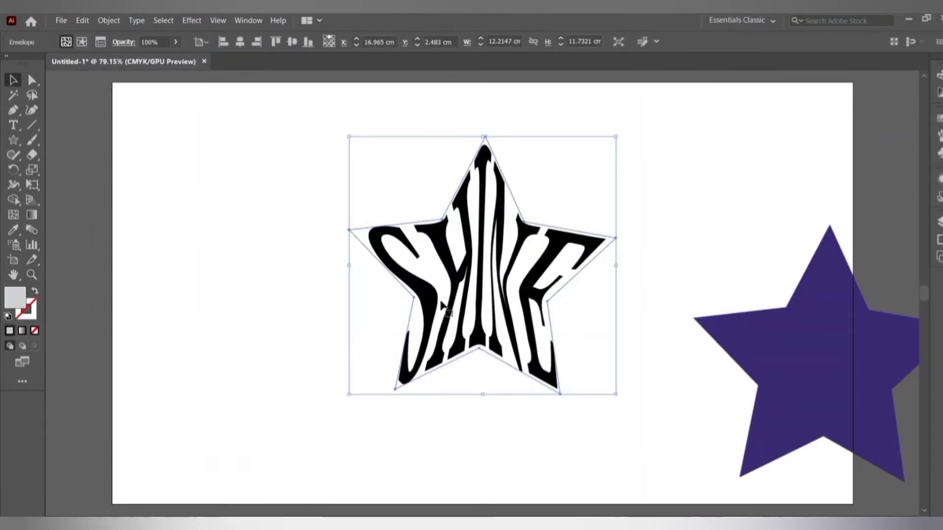
pyautogui.click(638, 207)
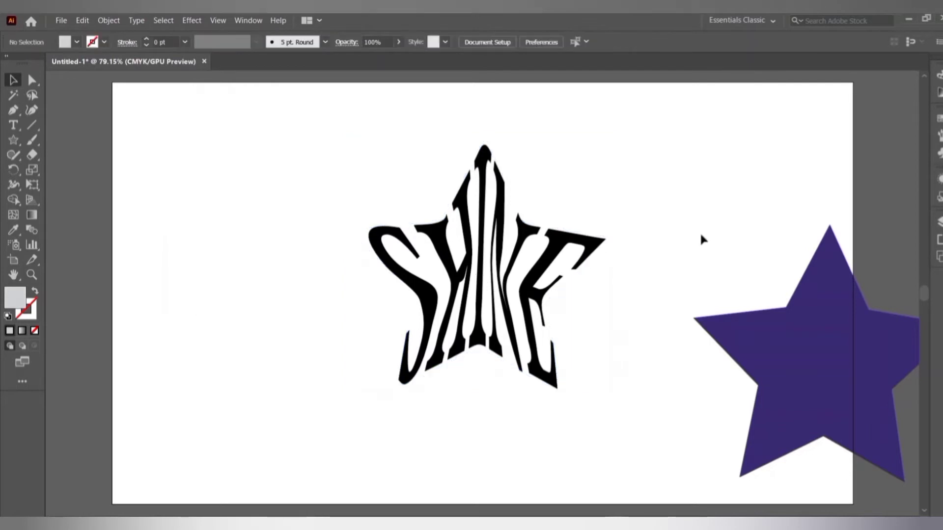
pyautogui.moveTo(813, 359); pyautogui.dragTo(481, 272)
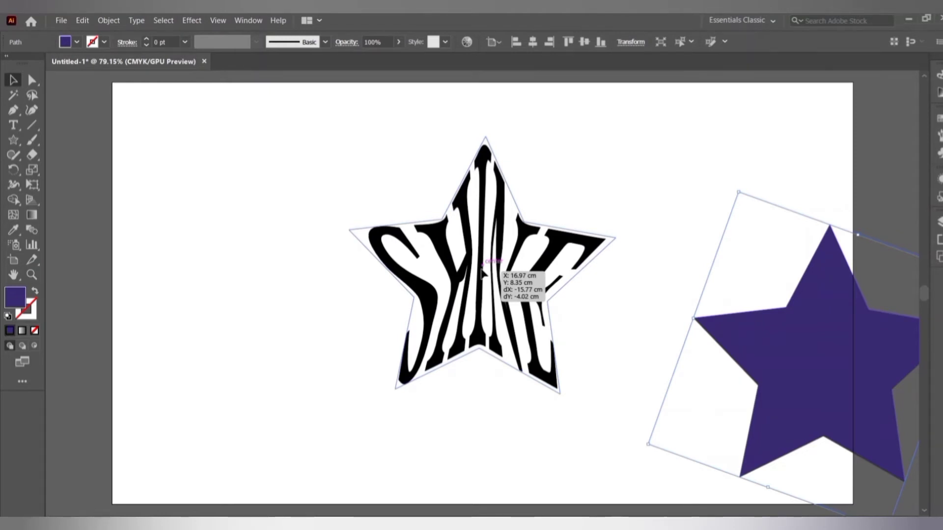
# Place the spare purple star exactly under the SHINE envelope, sent behind the lettering.
pyautogui.moveTo(482, 271); pyautogui.dragTo(482, 271)
pyautogui.rightClick(487, 245)
pyautogui.moveTo(565, 237)
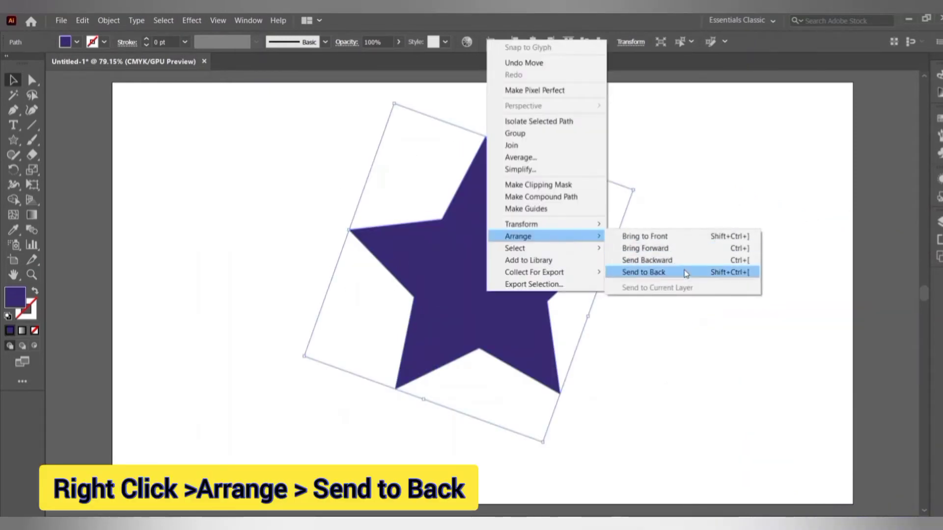
pyautogui.click(686, 273)
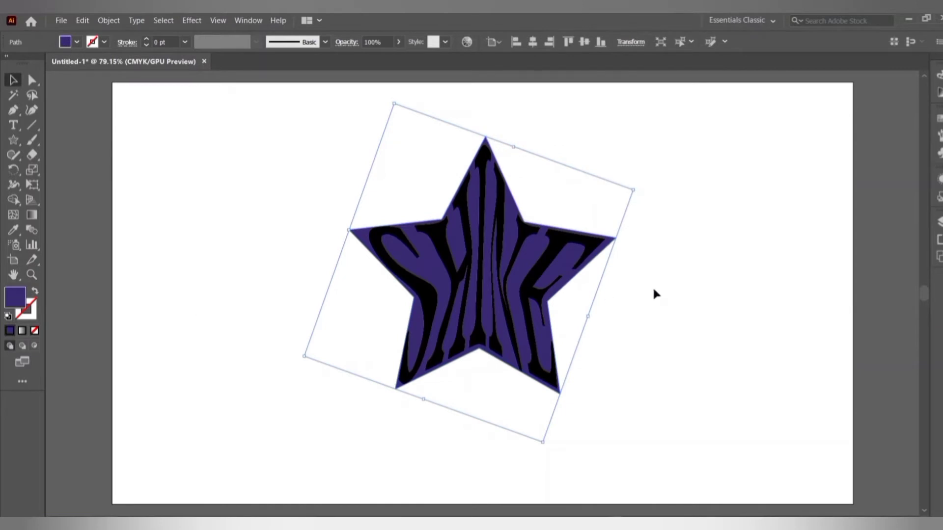
pyautogui.click(653, 293)
pyautogui.click(496, 281)
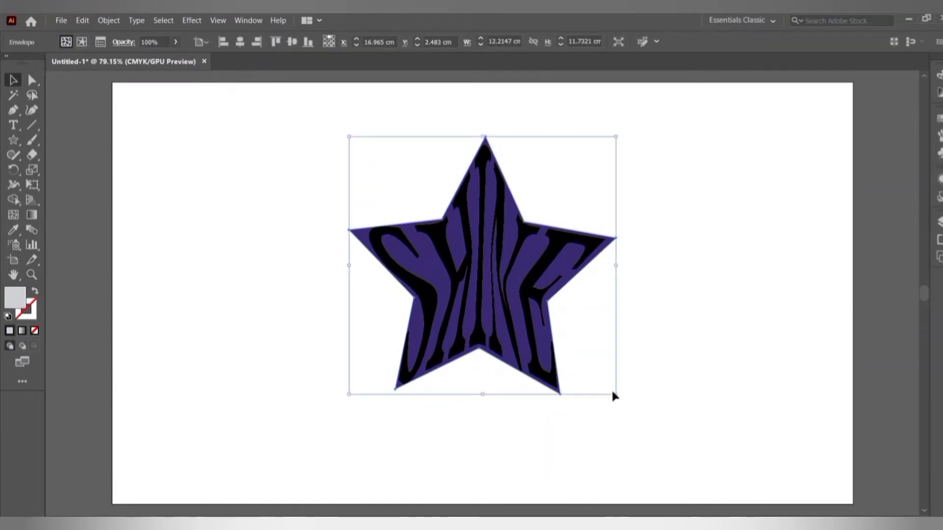
# Shrink the SHINE star proportionally and move it left of the purple star.
pyautogui.press('shift')
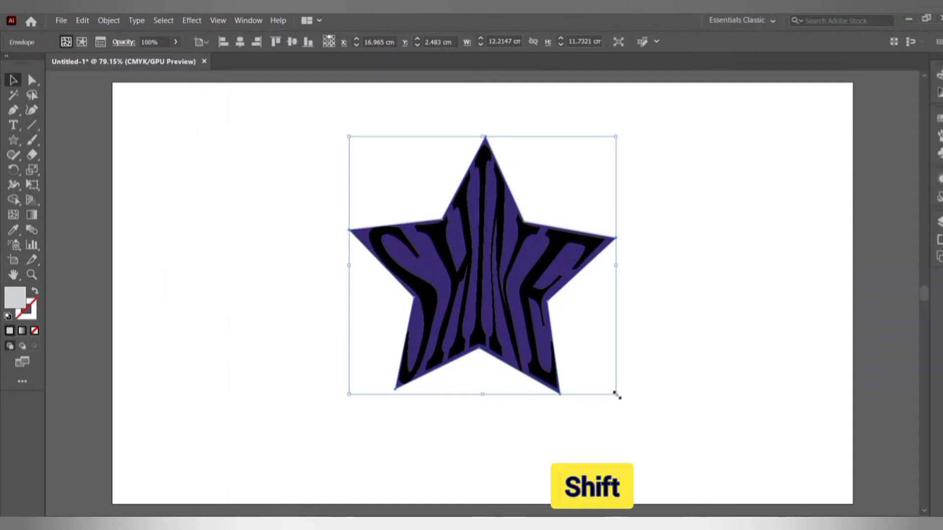
pyautogui.moveTo(617, 396); pyautogui.dragTo(602, 381)
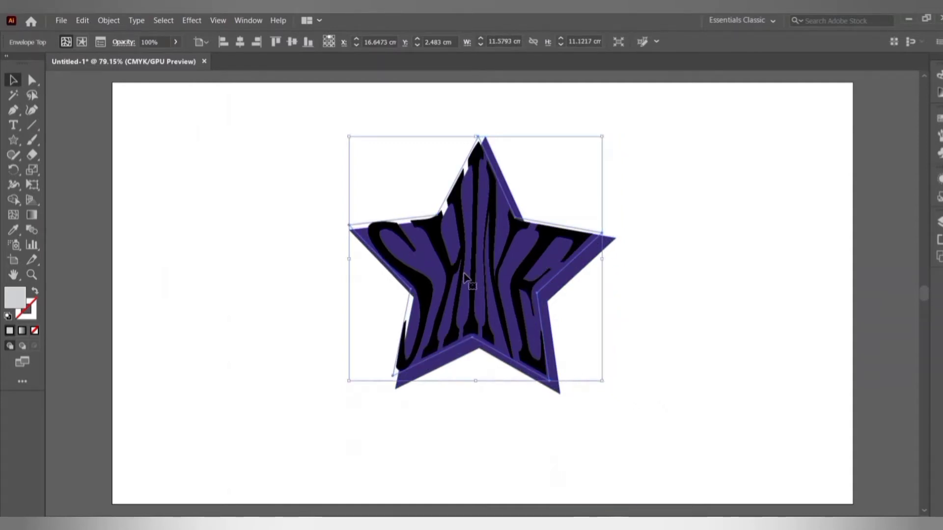
pyautogui.moveTo(464, 276); pyautogui.dragTo(471, 280)
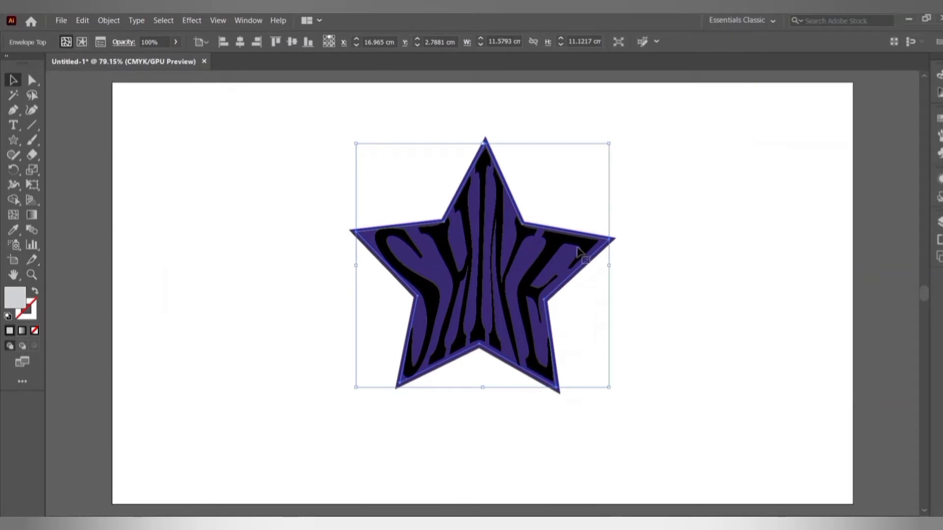
pyautogui.click(709, 223)
pyautogui.press('i')
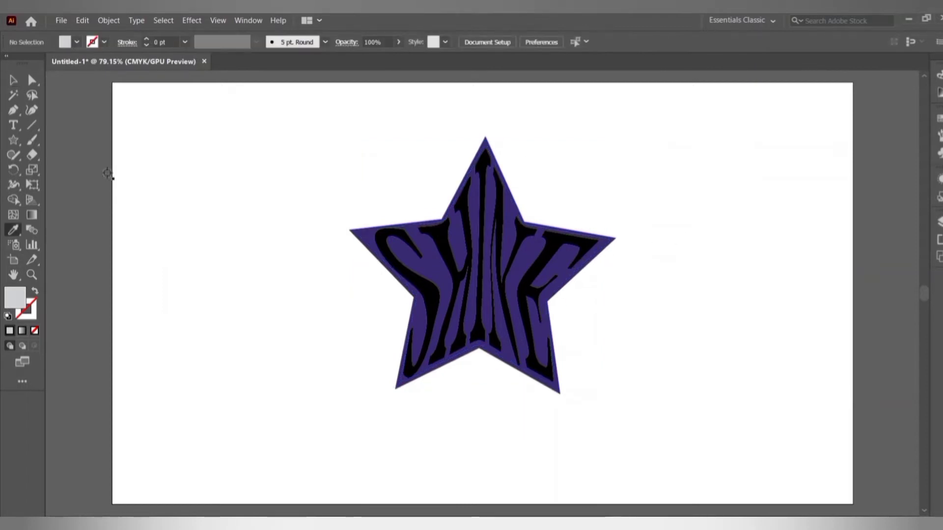
pyautogui.click(13, 80)
pyautogui.moveTo(508, 282); pyautogui.dragTo(217, 280)
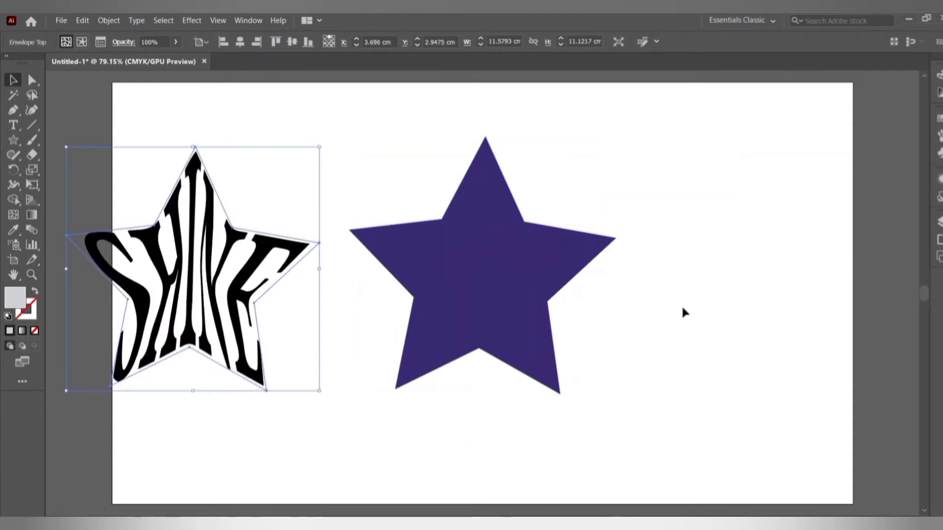
# Paste a copy of the purple star, nudge it slightly upward, and select both stars.
pyautogui.click(490, 253)
pyautogui.click(805, 333)
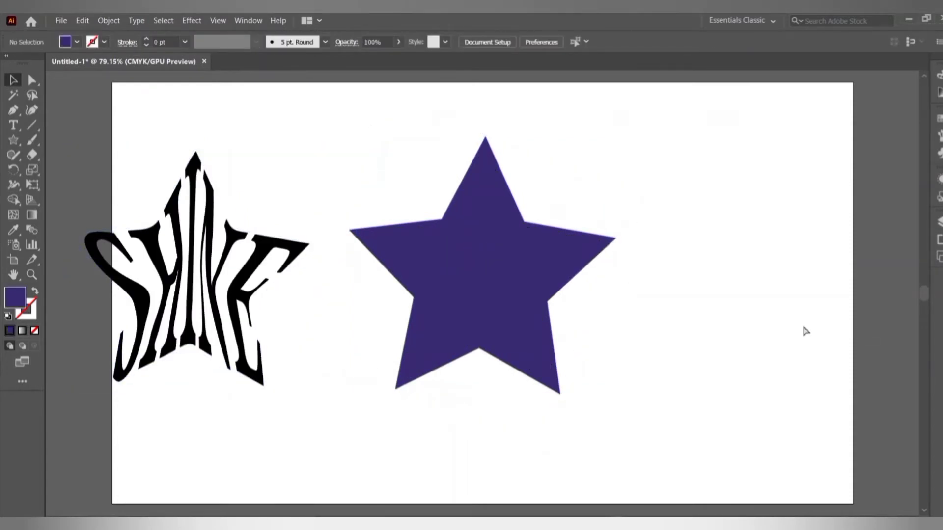
pyautogui.hotkey('ctrl', 'v')
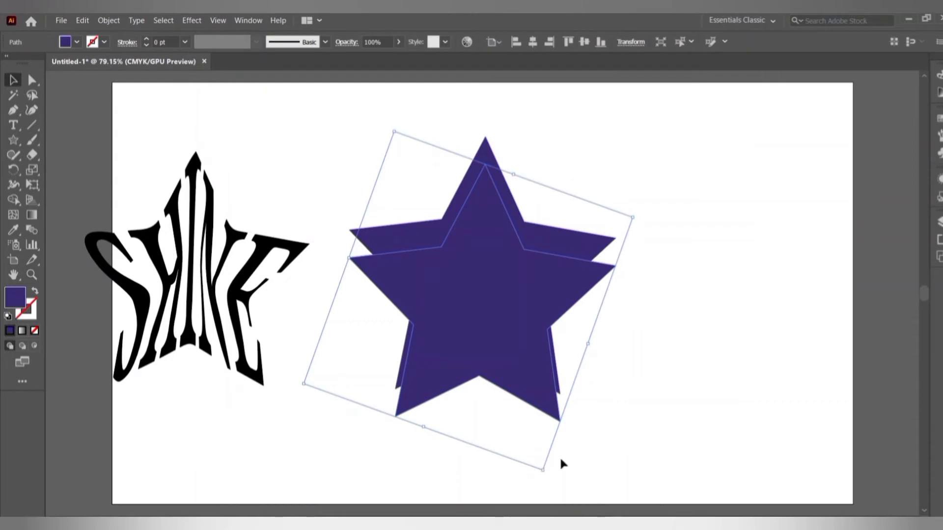
pyautogui.moveTo(463, 275); pyautogui.dragTo(465, 249)
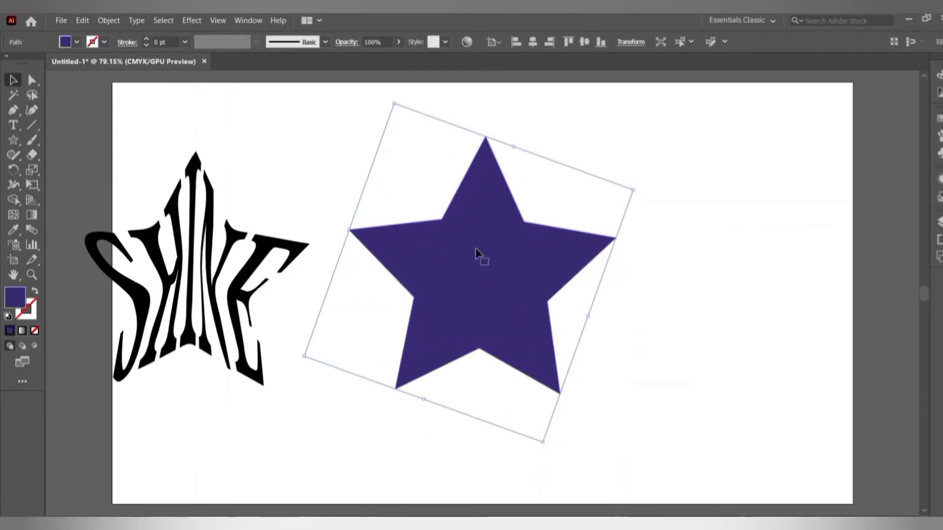
pyautogui.press('Up')
pyautogui.press('Up')
pyautogui.press('Up')
pyautogui.press('Up')
pyautogui.press('Up')
pyautogui.press('Up')
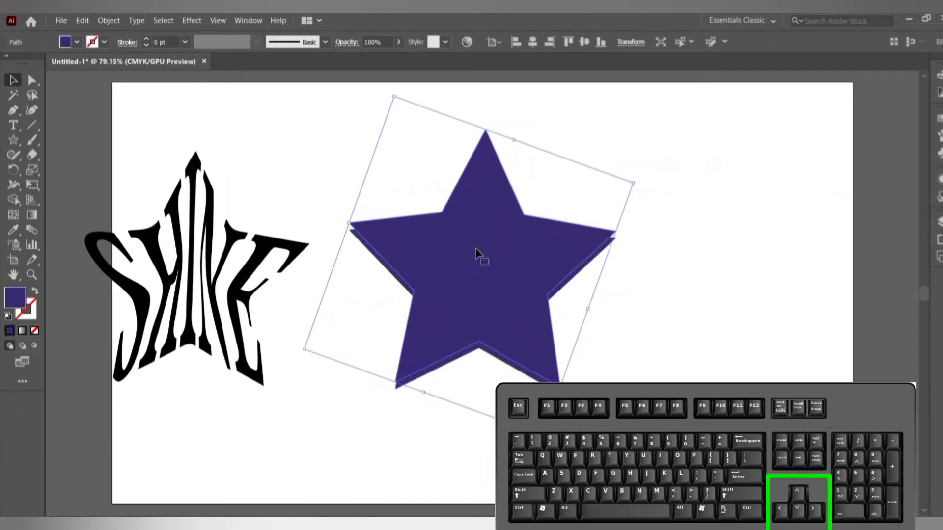
pyautogui.press('Up')
pyautogui.press('Up')
pyautogui.press('Up')
pyautogui.press('Up')
pyautogui.press('Up')
pyautogui.press('Up')
pyautogui.press('Up')
pyautogui.press('Up')
pyautogui.press('Up')
pyautogui.press('Up')
pyautogui.press('Up')
pyautogui.press('Up')
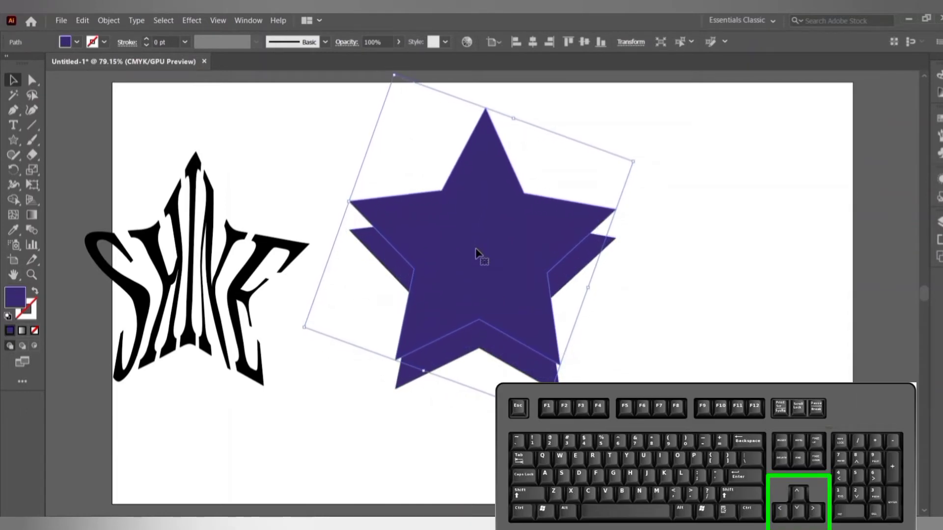
pyautogui.press('Up')
pyautogui.press('Up')
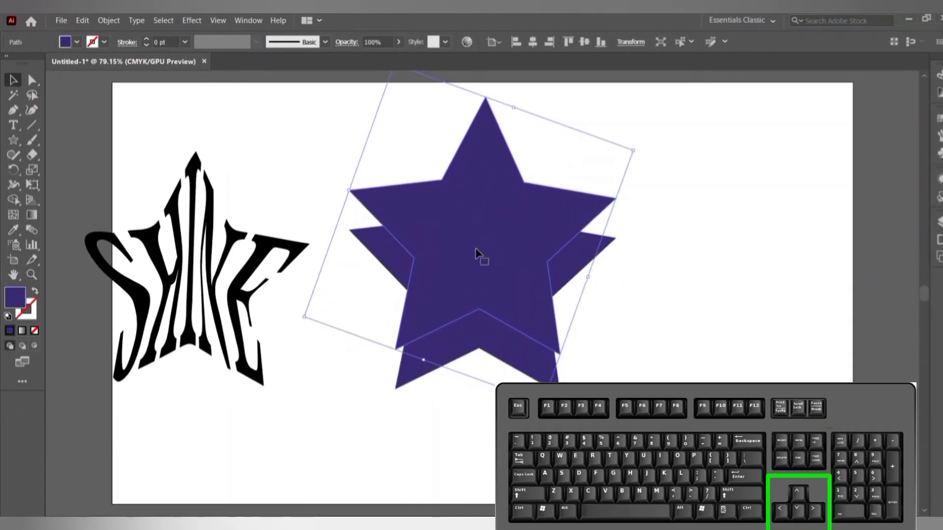
pyautogui.press('Down')
pyautogui.press('Down')
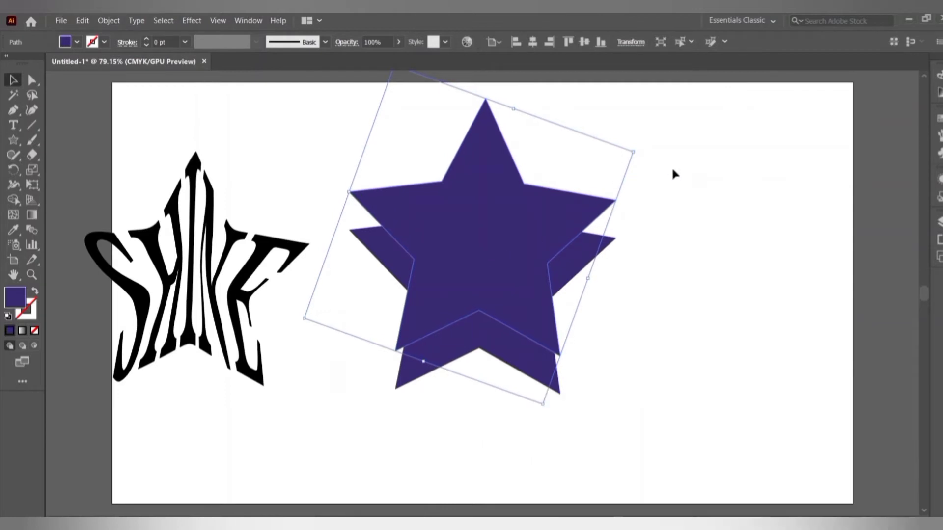
pyautogui.click(697, 204)
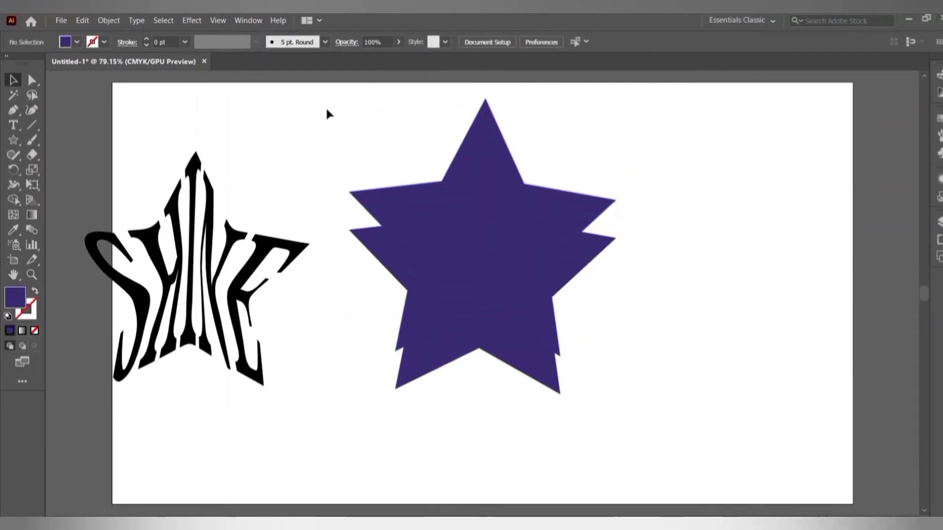
pyautogui.moveTo(334, 105); pyautogui.dragTo(723, 454)
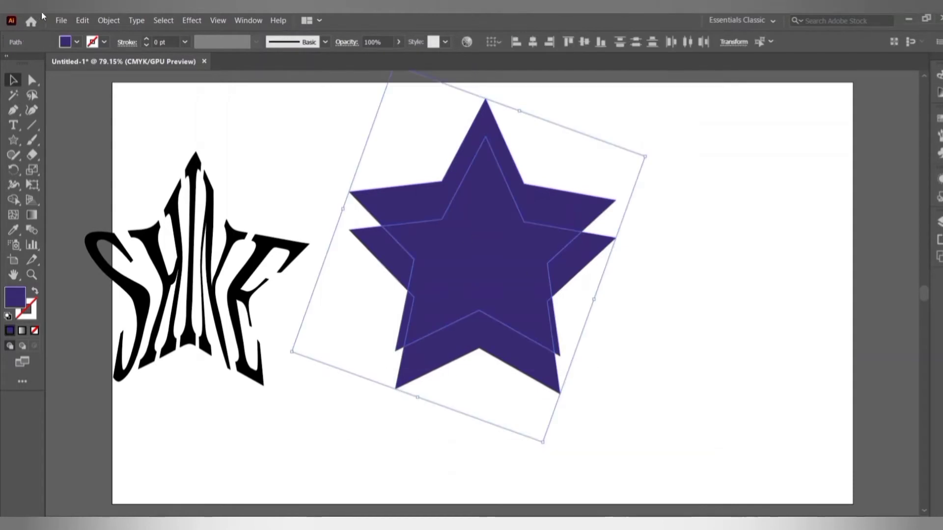
# Set Blend Options to Specified Steps with 400 steps.
pyautogui.click(109, 20)
pyautogui.moveTo(150, 317)
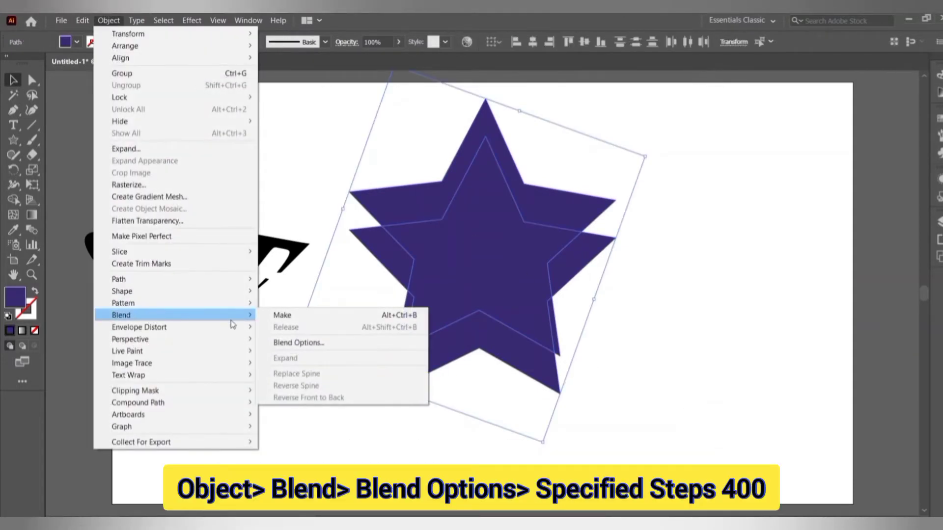
pyautogui.click(292, 343)
pyautogui.click(621, 300)
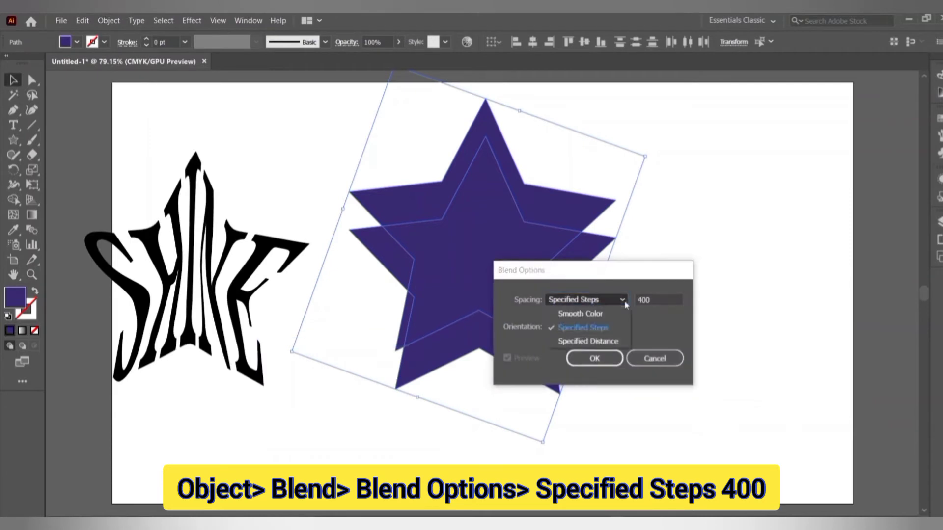
pyautogui.click(608, 328)
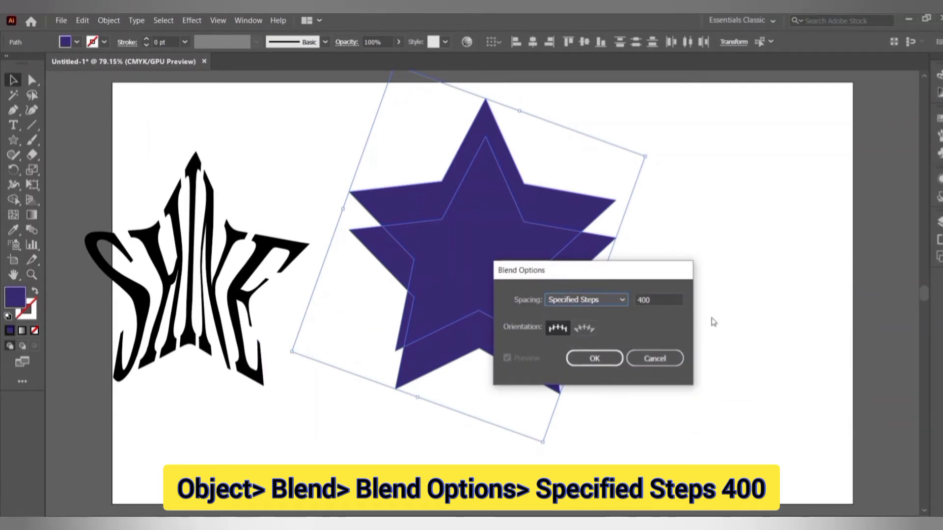
pyautogui.click(595, 358)
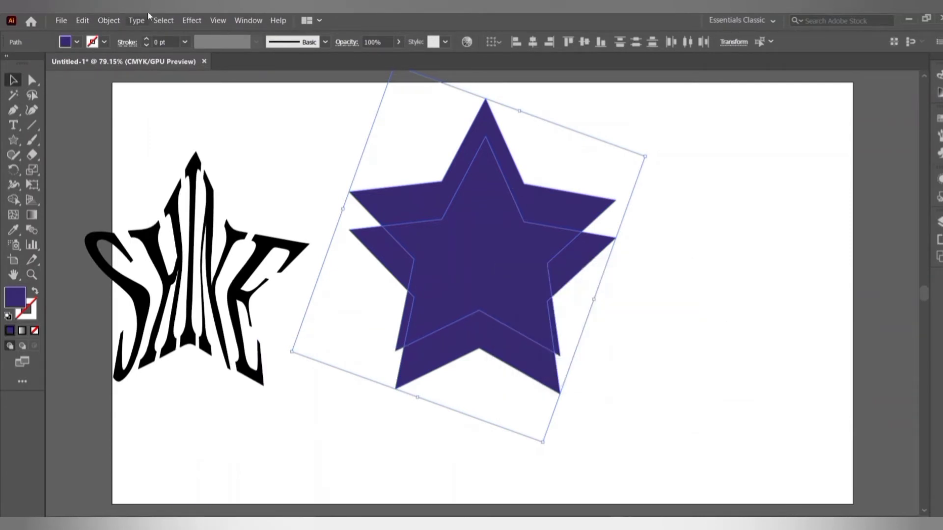
# Blend the two purple stars into one solid extruded star.
pyautogui.click(115, 21)
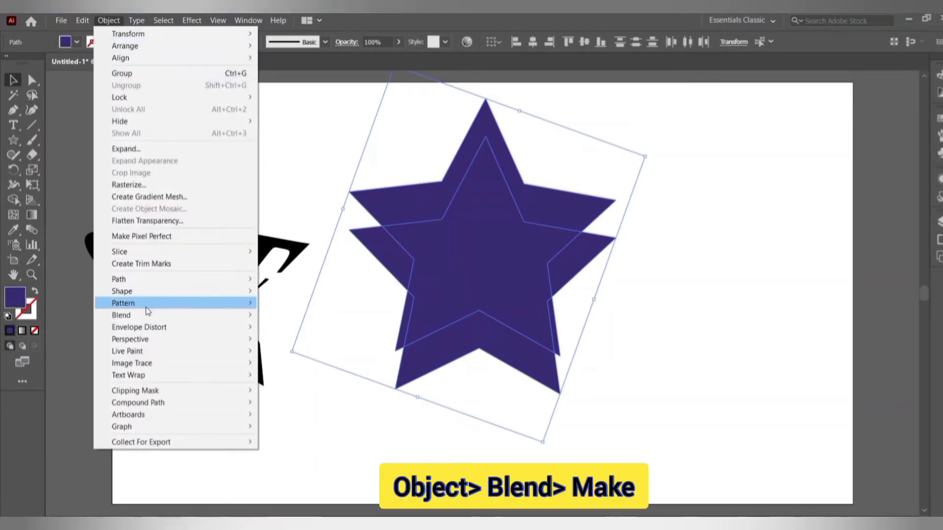
pyautogui.moveTo(186, 317)
pyautogui.click(275, 315)
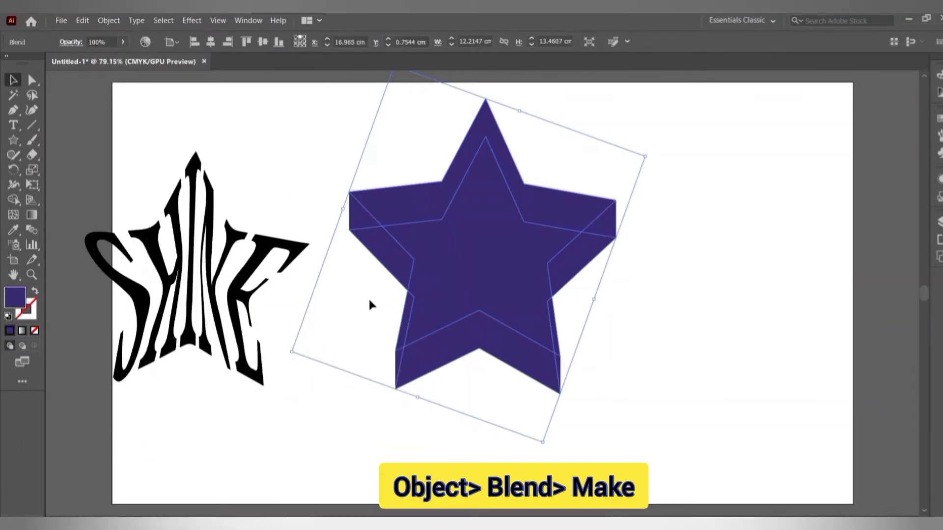
pyautogui.click(634, 290)
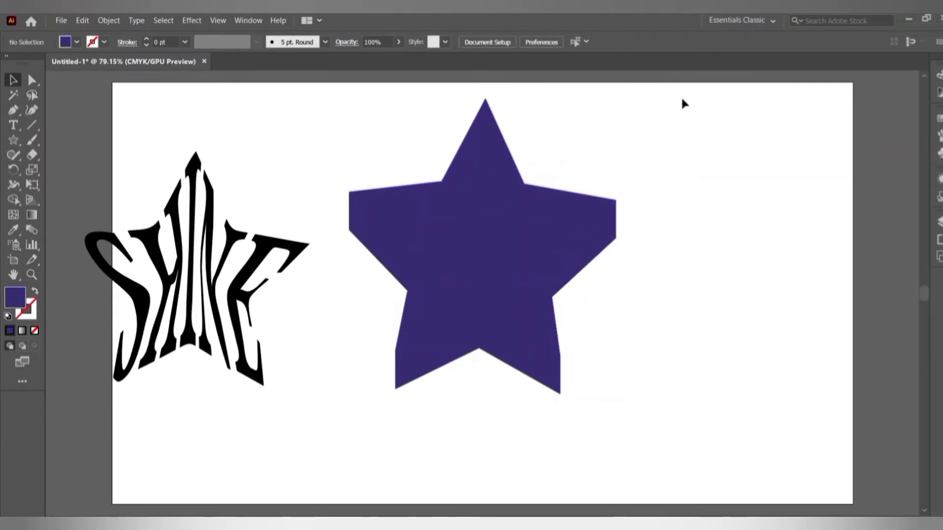
# Move the SHINE text star onto the extruded purple star.
pyautogui.moveTo(682, 98); pyautogui.dragTo(347, 418)
pyautogui.click(187, 263)
pyautogui.moveTo(190, 265); pyautogui.dragTo(485, 264)
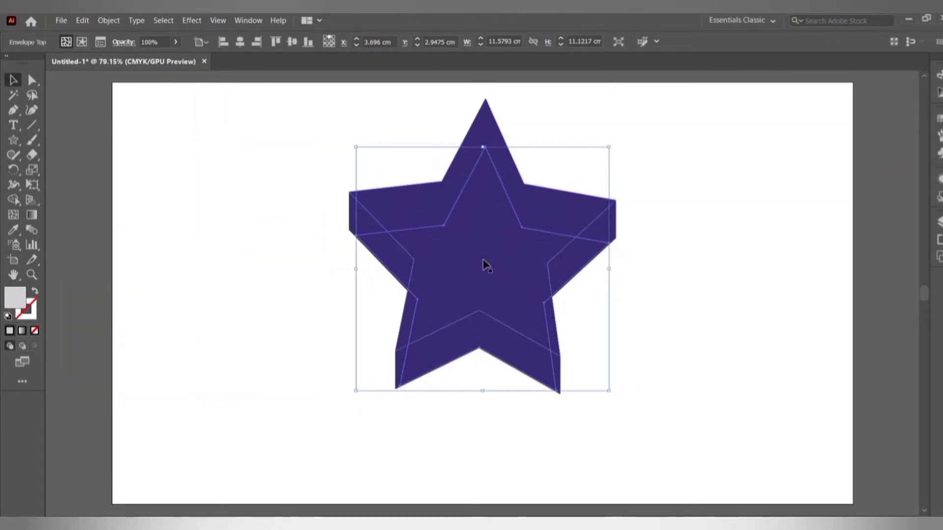
# Send the SHINE envelope to back, then send the blended purple star behind it.
pyautogui.rightClick(536, 280)
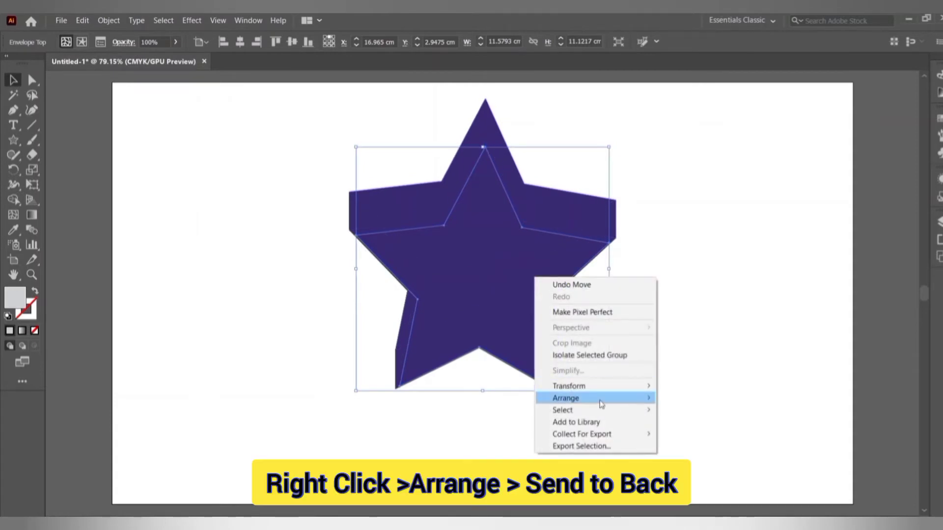
pyautogui.moveTo(596, 399)
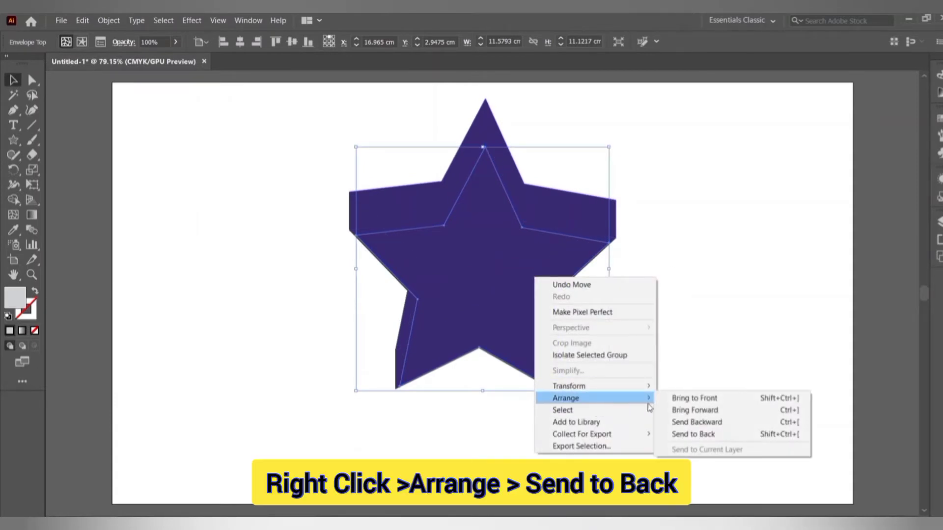
pyautogui.click(680, 434)
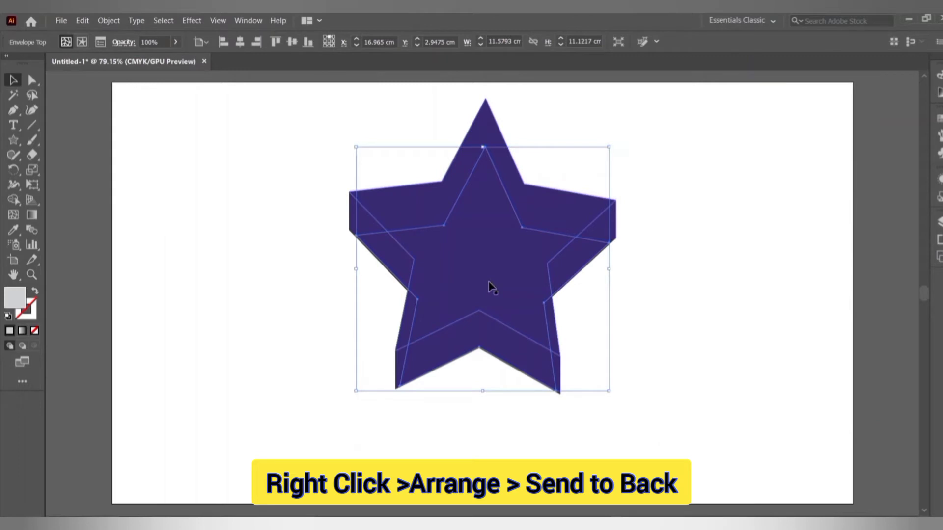
pyautogui.click(559, 226)
pyautogui.rightClick(558, 226)
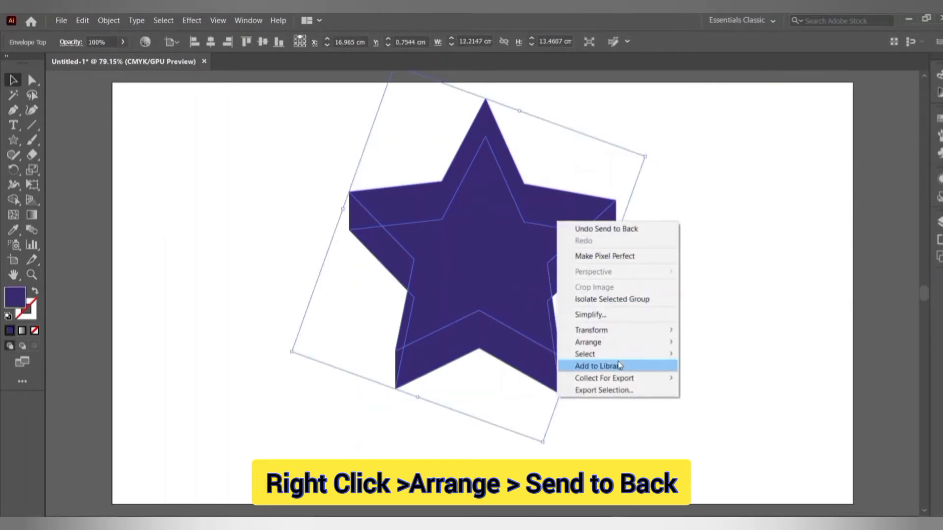
pyautogui.moveTo(608, 348)
pyautogui.click(702, 379)
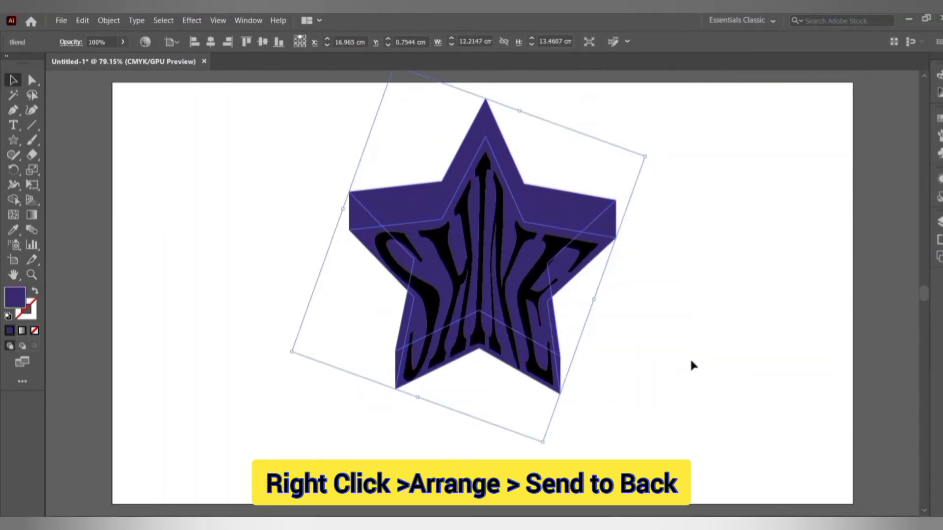
pyautogui.click(691, 364)
pyautogui.click(13, 141)
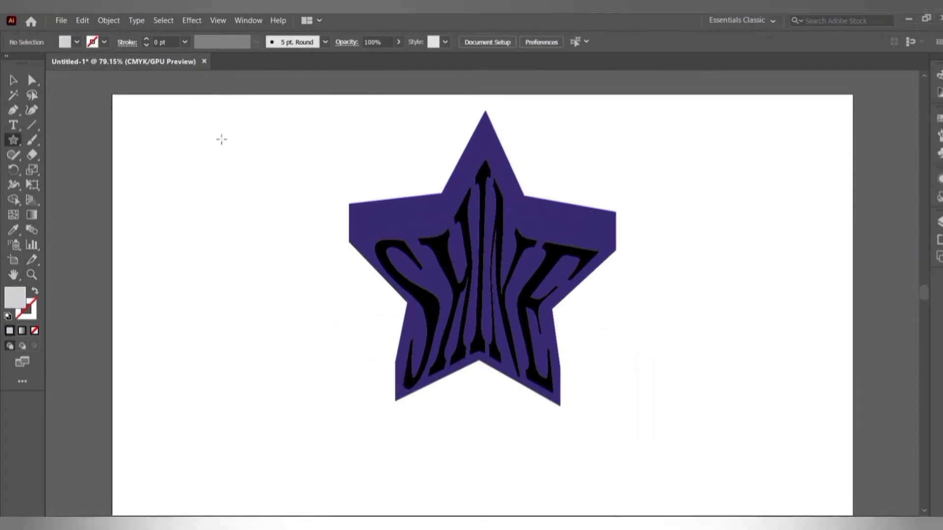
# Draw a small star at the artboard's top left with a red-to-yellow gradient fill.
pyautogui.moveTo(222, 139); pyautogui.dragTo(164, 127)
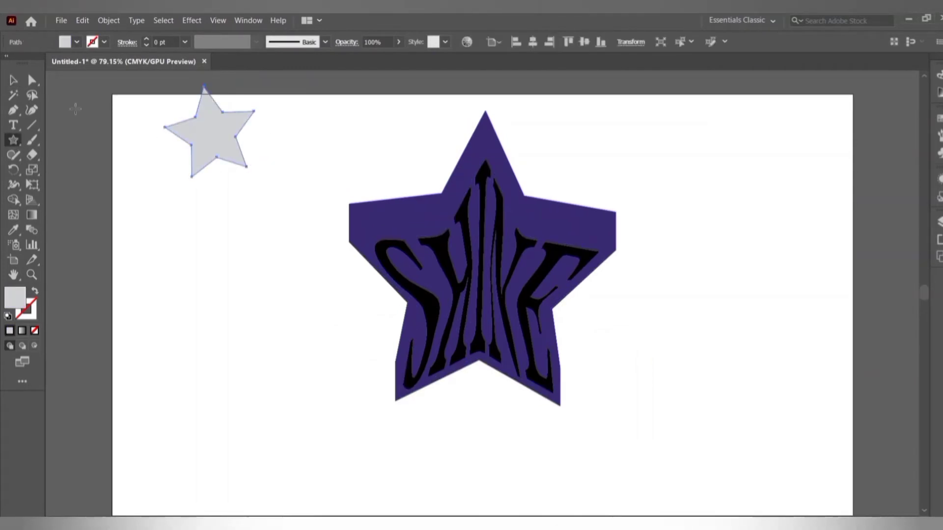
pyautogui.click(31, 215)
pyautogui.click(183, 135)
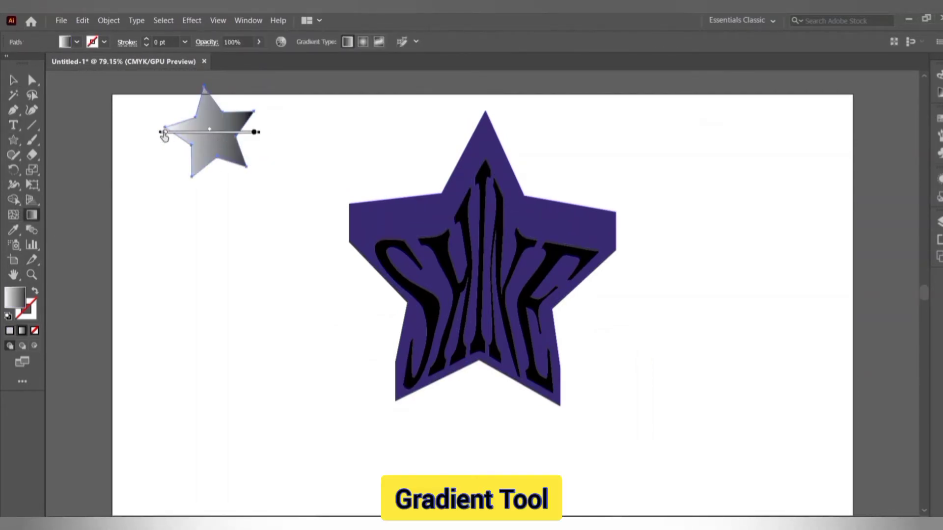
pyautogui.doubleClick(164, 132)
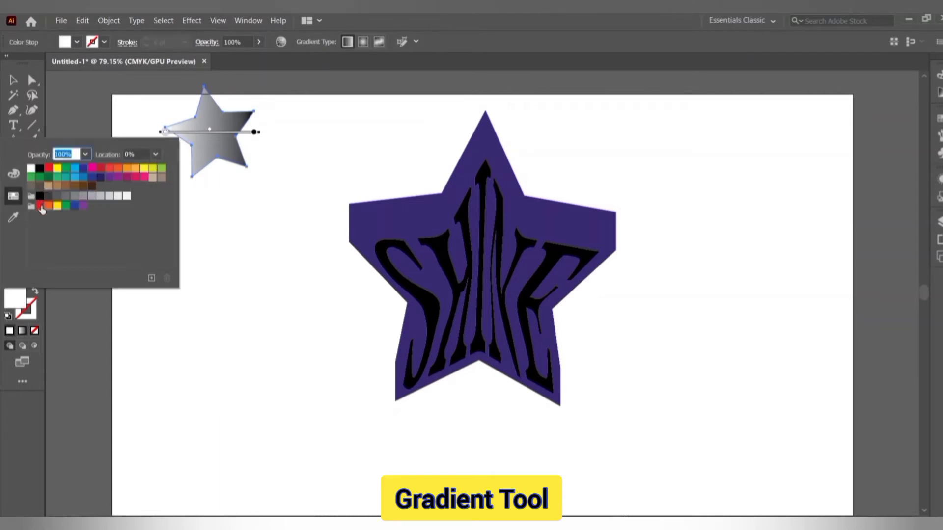
pyautogui.click(39, 205)
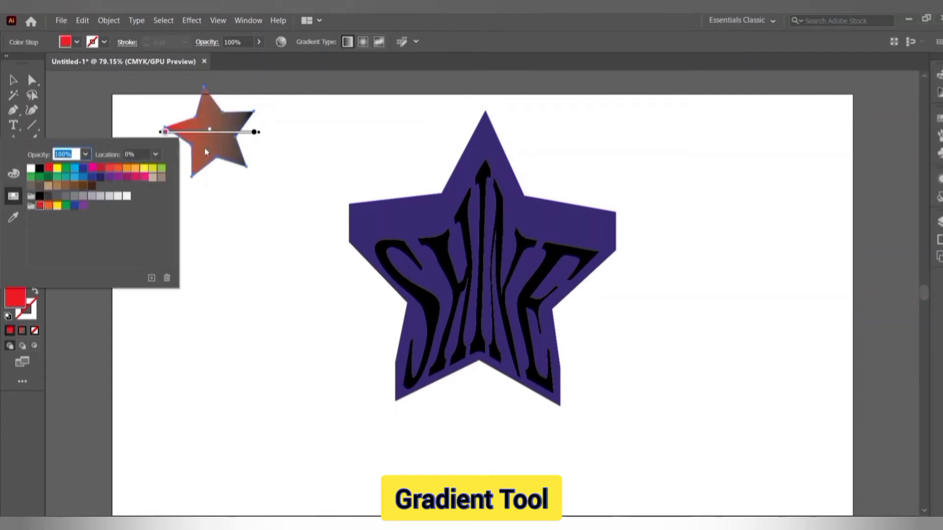
pyautogui.doubleClick(252, 132)
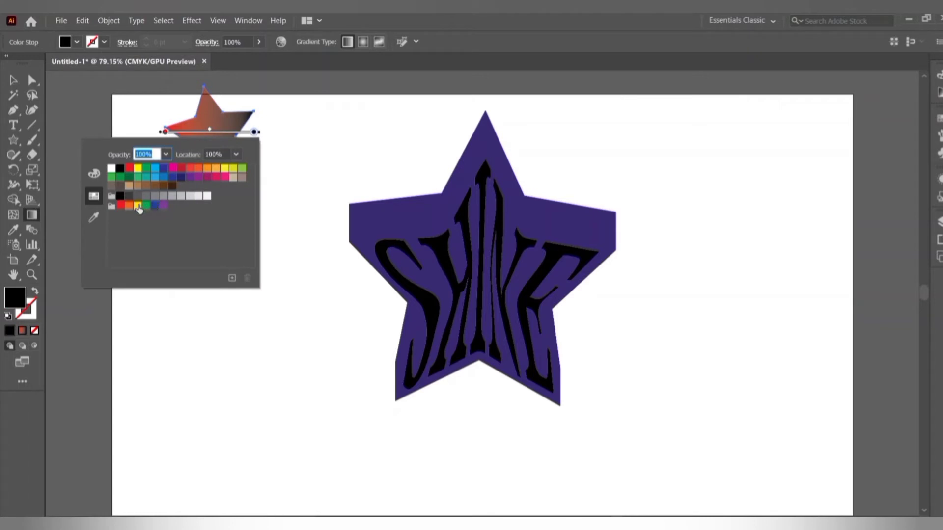
pyautogui.click(138, 208)
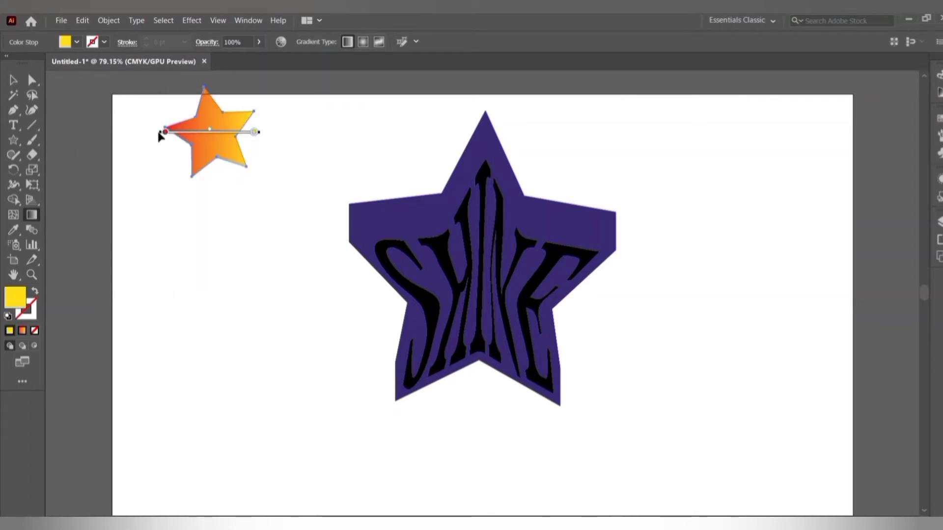
# Drag the red and yellow gradient stops inward to narrow the blend between them.
pyautogui.moveTo(166, 133); pyautogui.dragTo(178, 132)
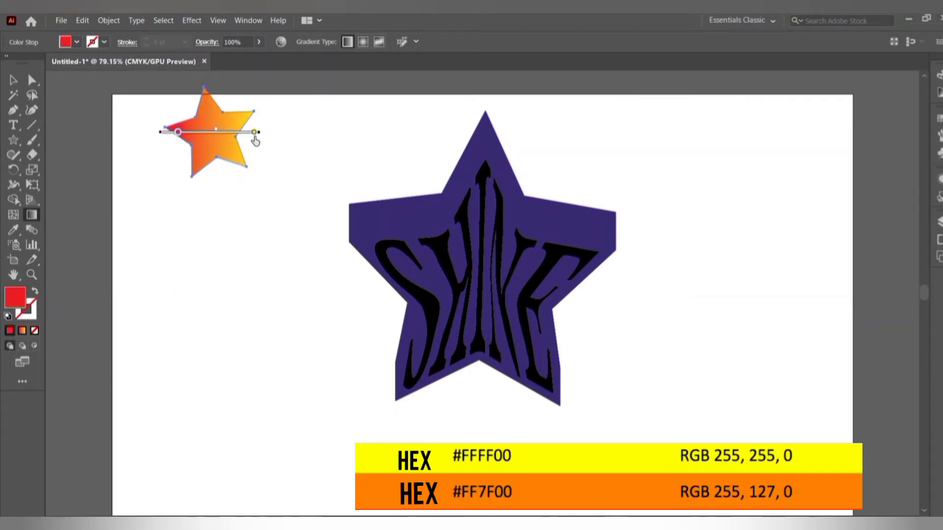
pyautogui.moveTo(254, 133); pyautogui.dragTo(237, 133)
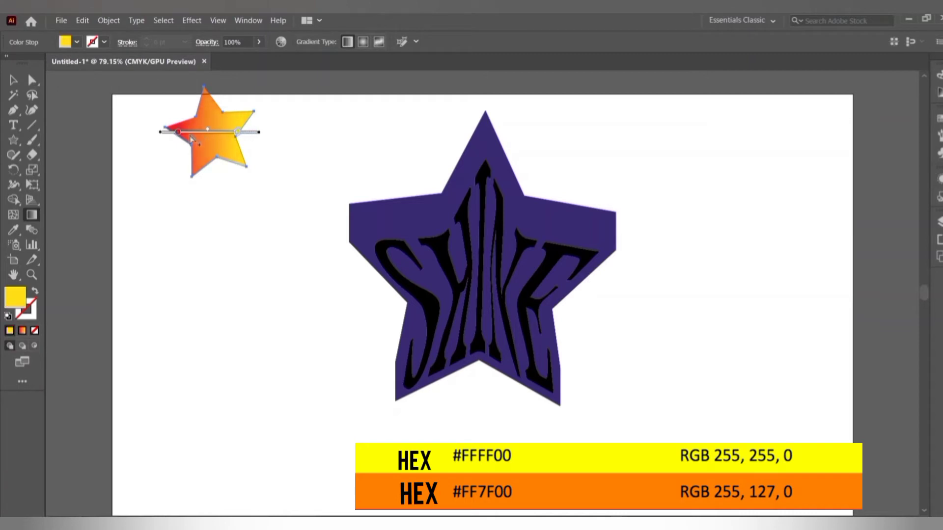
pyautogui.moveTo(178, 132); pyautogui.dragTo(227, 133)
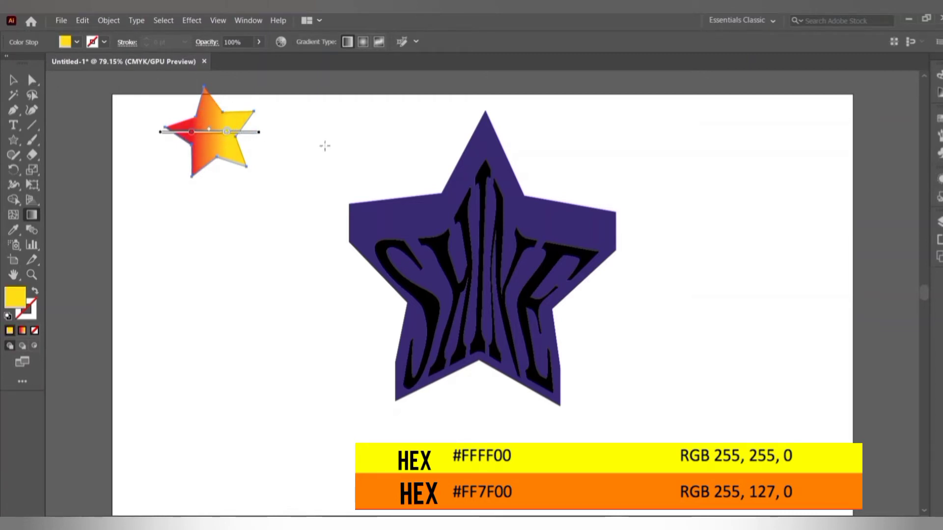
pyautogui.moveTo(191, 133)
pyautogui.mouseDown()
pyautogui.moveTo(220, 134)
pyautogui.moveTo(199, 132)
pyautogui.mouseUp()
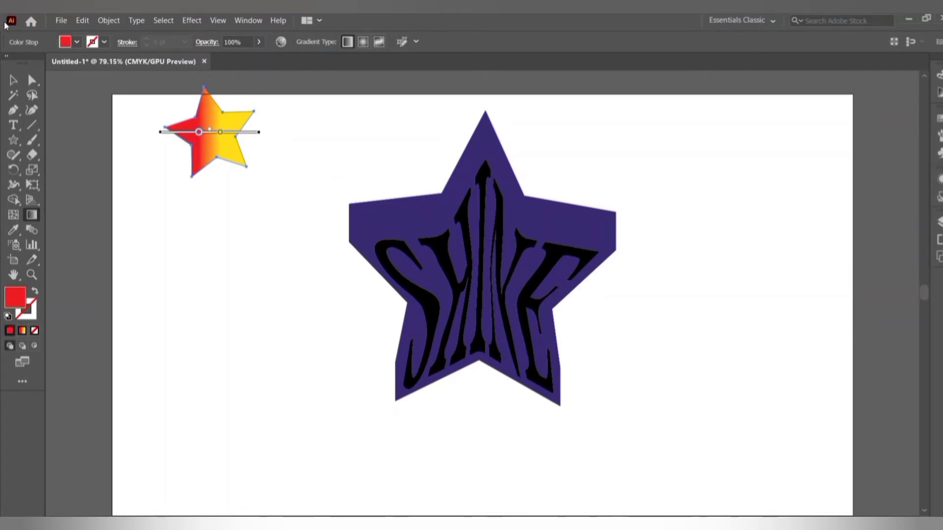
# Expand the SHINE lettering envelope into plain shapes via Object > Expand.
pyautogui.press('v')
pyautogui.click(435, 270)
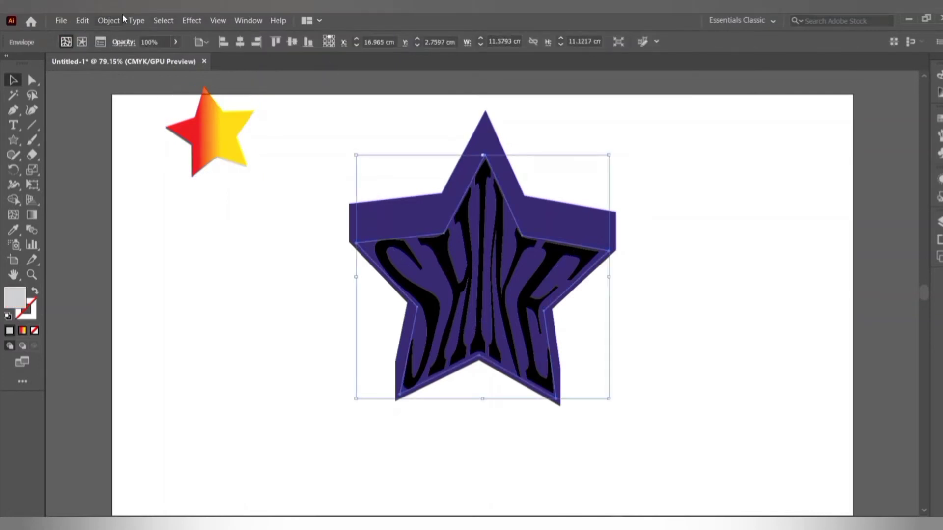
pyautogui.click(109, 20)
pyautogui.click(164, 150)
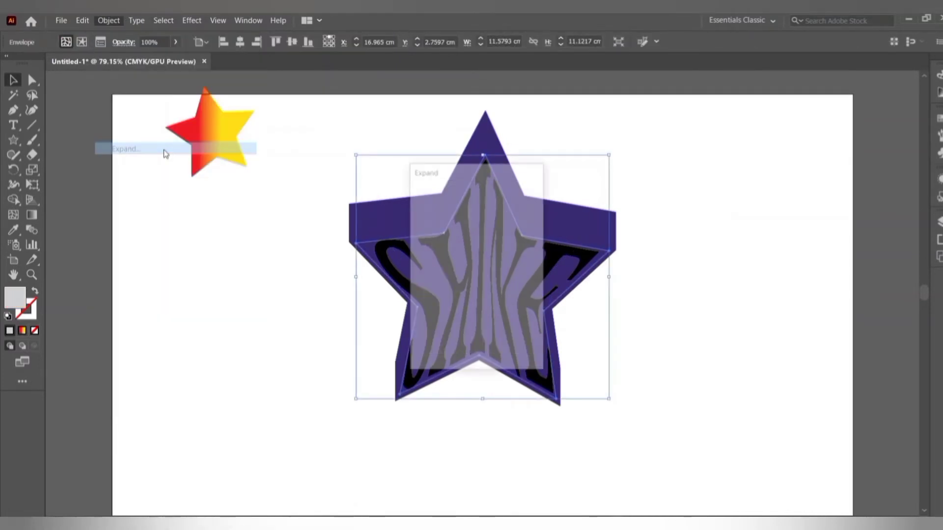
pyautogui.click(441, 345)
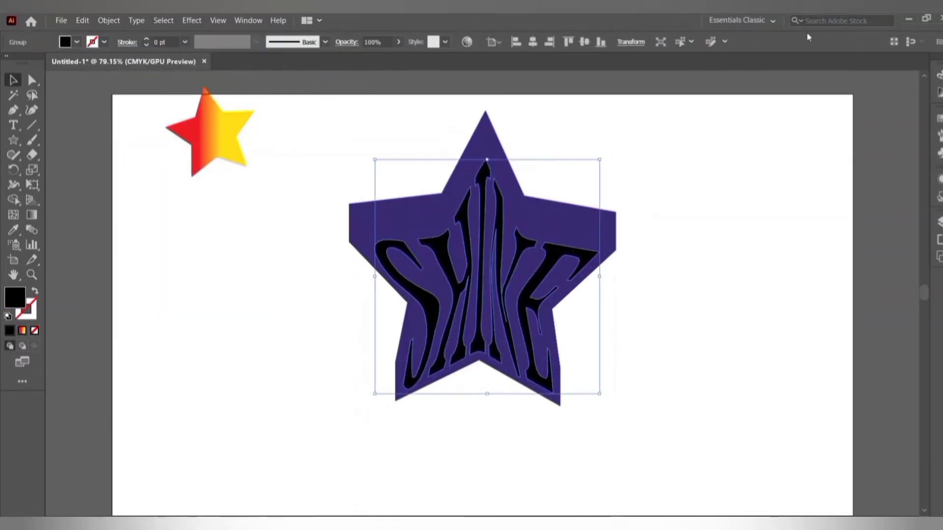
# Eyedropper the small star's gradient onto the letters, then delete the sample star.
pyautogui.click(10, 231)
pyautogui.click(211, 120)
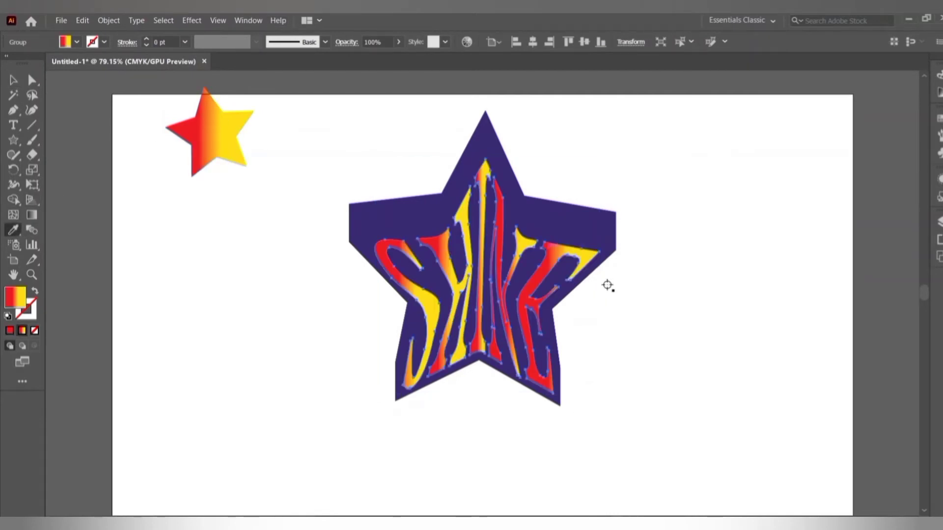
pyautogui.click(13, 80)
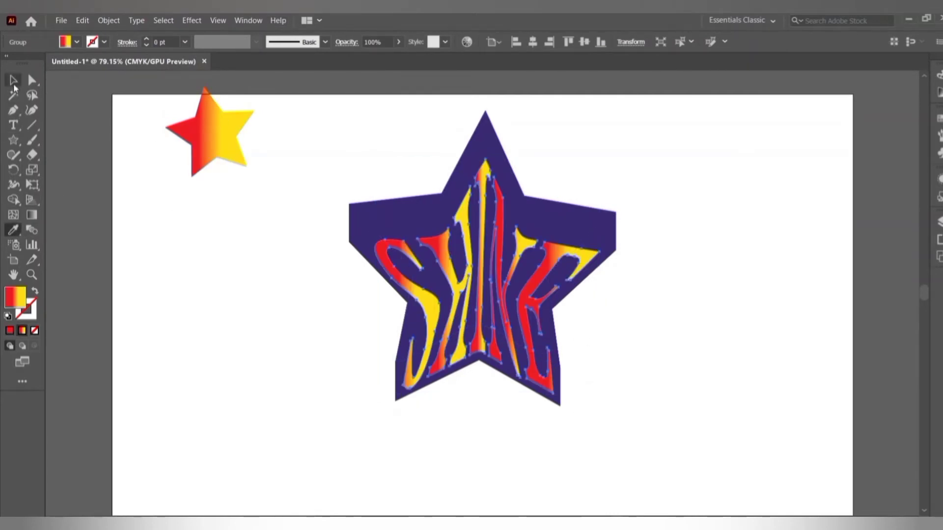
pyautogui.click(203, 141)
pyautogui.press('Delete')
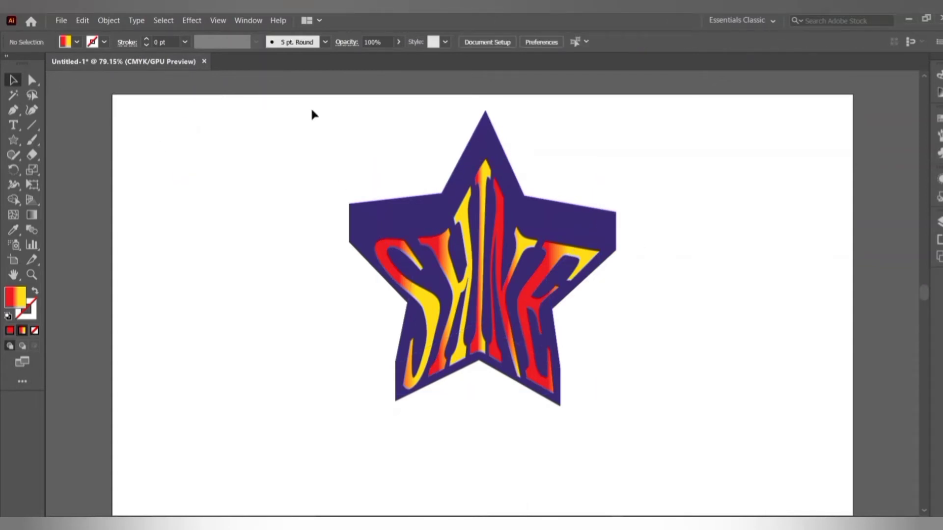
# Group the star and its lettering and move the group slightly down.
pyautogui.moveTo(312, 109); pyautogui.dragTo(742, 444)
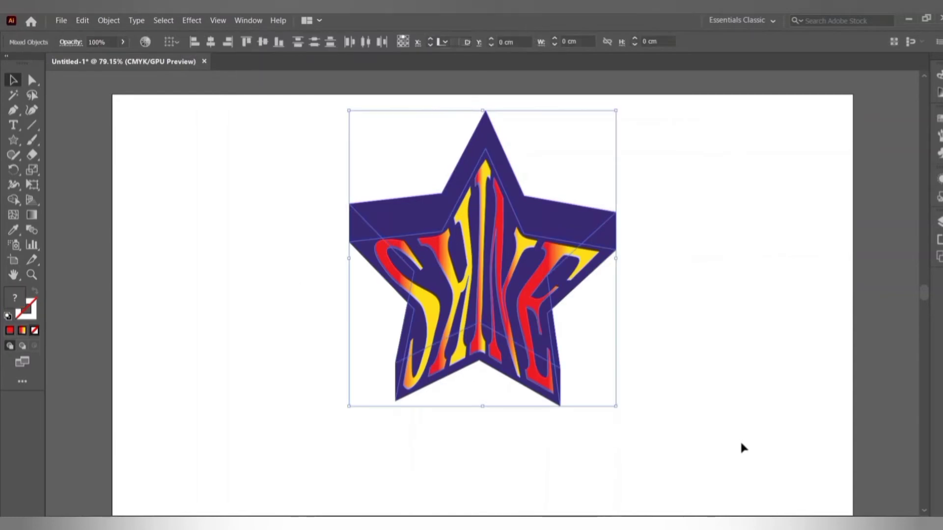
pyautogui.rightClick(530, 304)
pyautogui.click(590, 388)
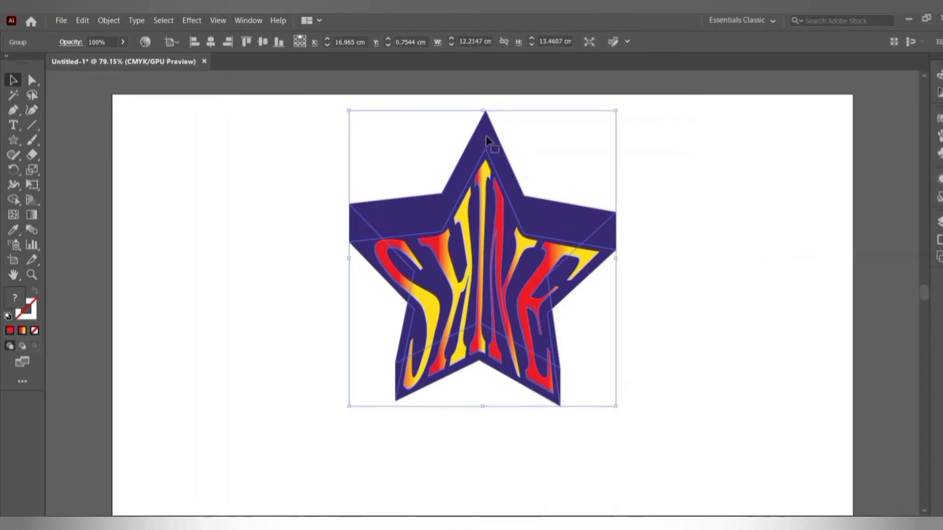
pyautogui.moveTo(488, 141); pyautogui.dragTo(488, 178)
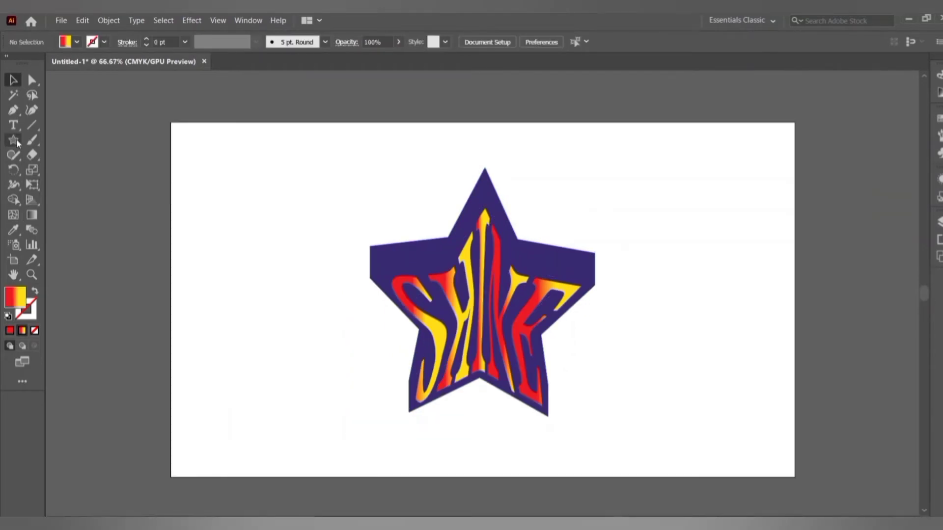
pyautogui.click(16, 140)
pyautogui.click(91, 138)
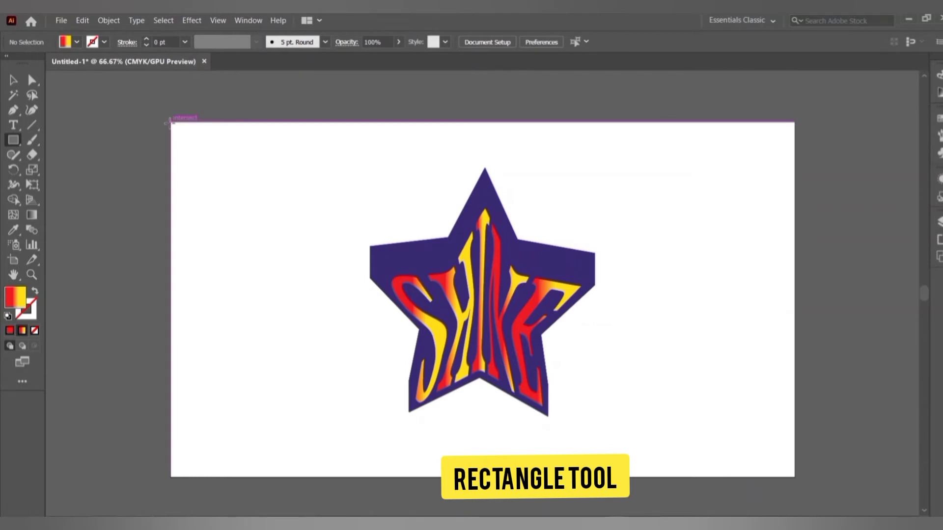
# Draw a rectangle from the artboard's top-left corner to its bottom-right corner.
pyautogui.moveTo(171, 122); pyautogui.dragTo(795, 476)
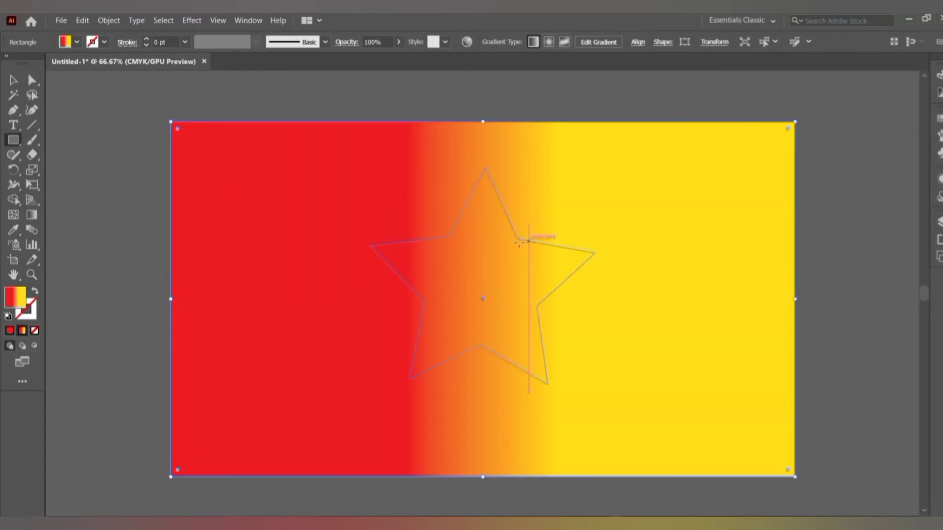
# Make the rectangle's gradient radial, white in the centre and purple at the outer stop.
pyautogui.click(549, 42)
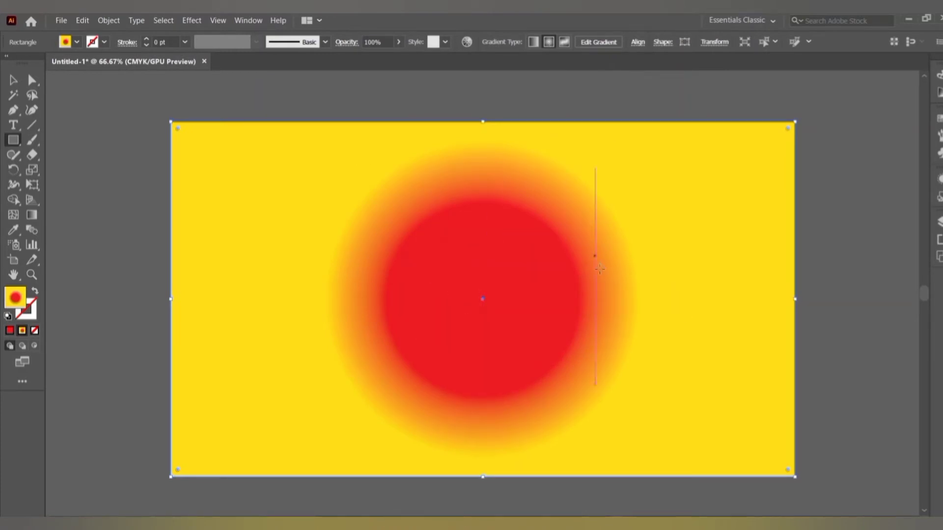
pyautogui.click(32, 215)
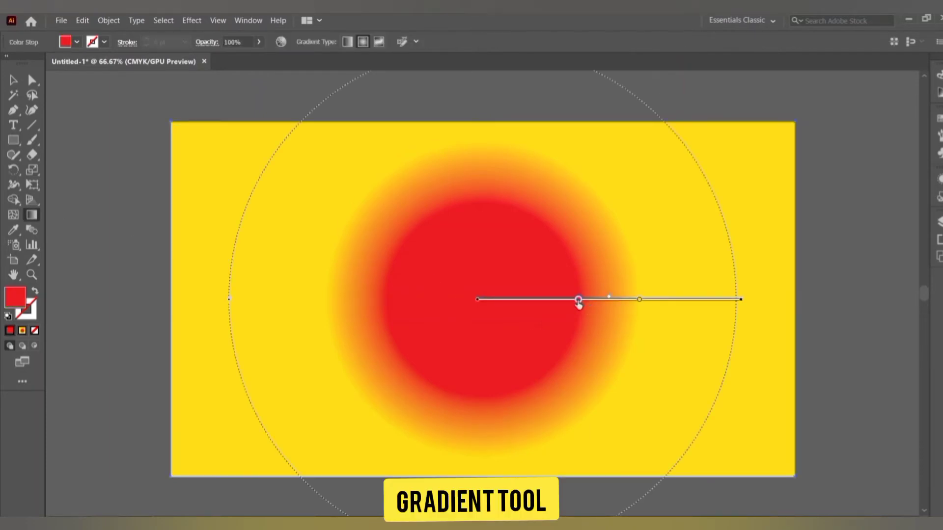
pyautogui.doubleClick(578, 301)
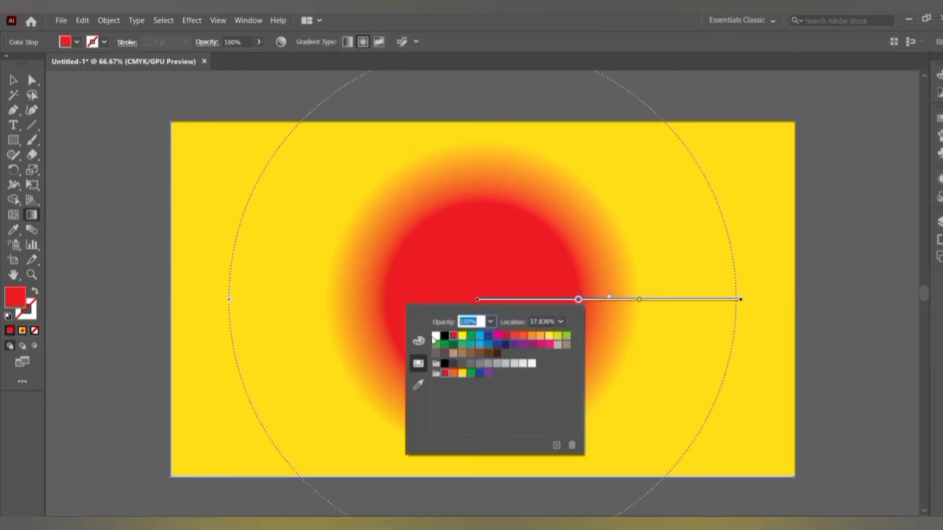
pyautogui.click(437, 337)
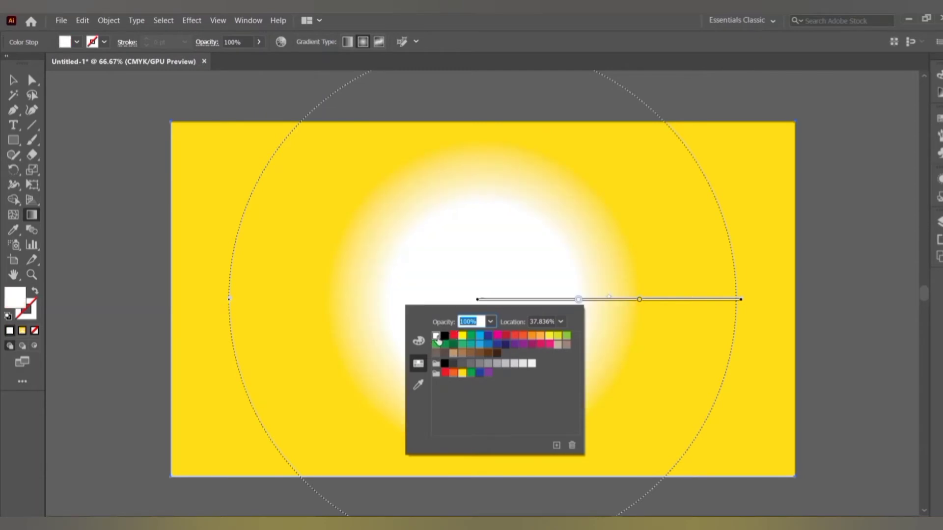
pyautogui.click(639, 300)
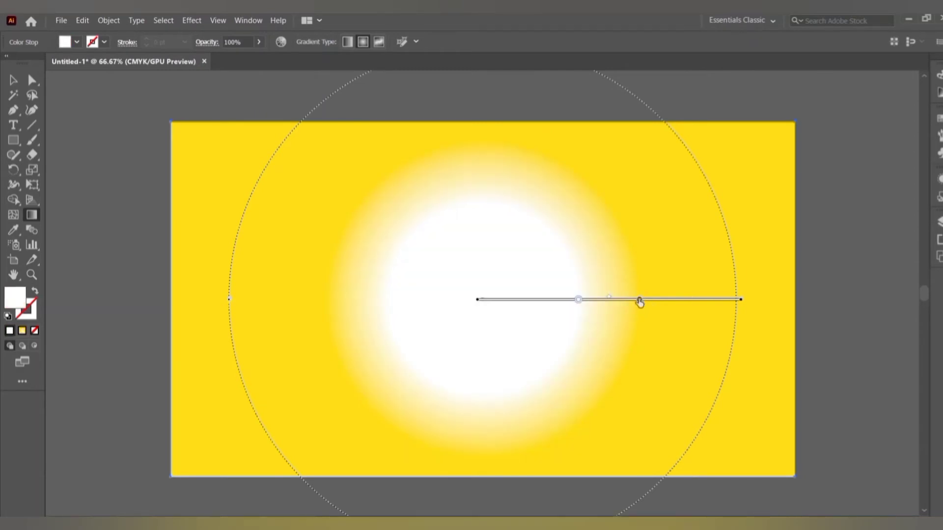
pyautogui.doubleClick(639, 300)
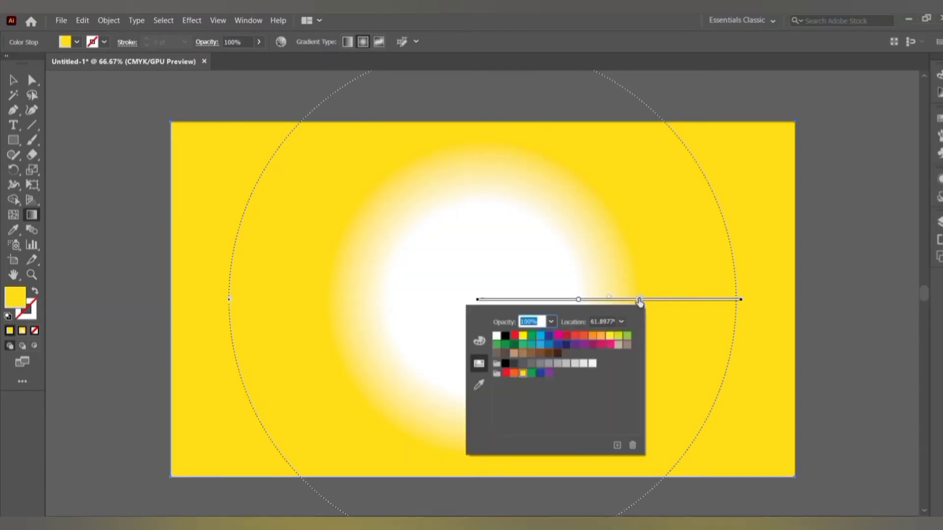
pyautogui.click(573, 346)
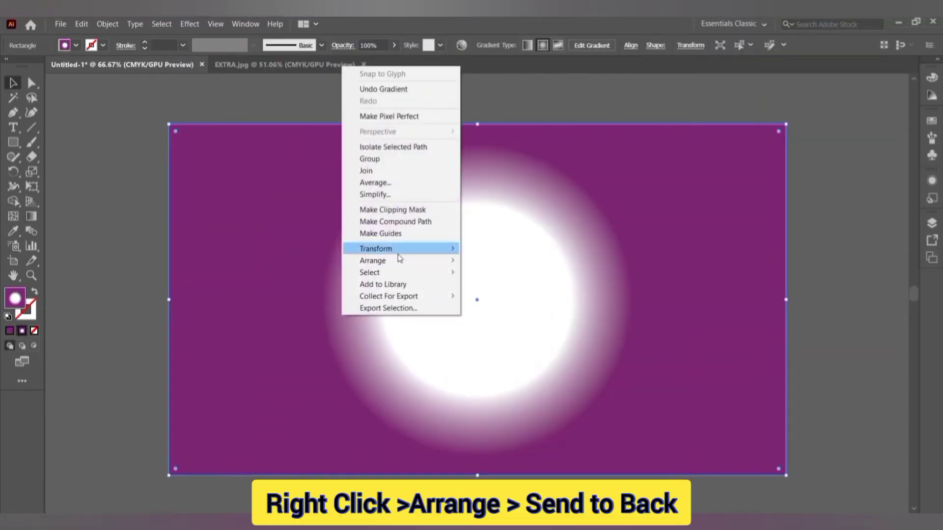
# Send the glow rectangle to back, then tighten the white stop and shift the glow up-left.
pyautogui.moveTo(373, 260)
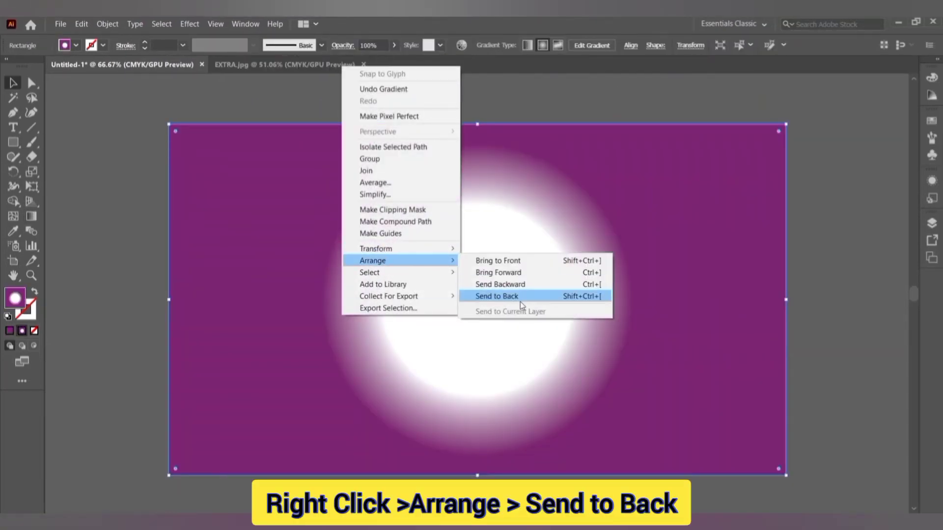
pyautogui.click(518, 299)
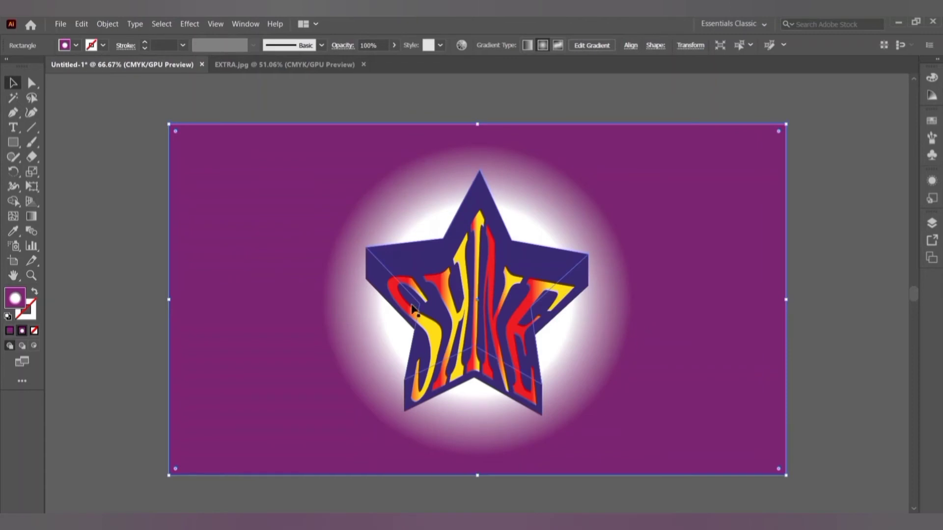
pyautogui.click(30, 217)
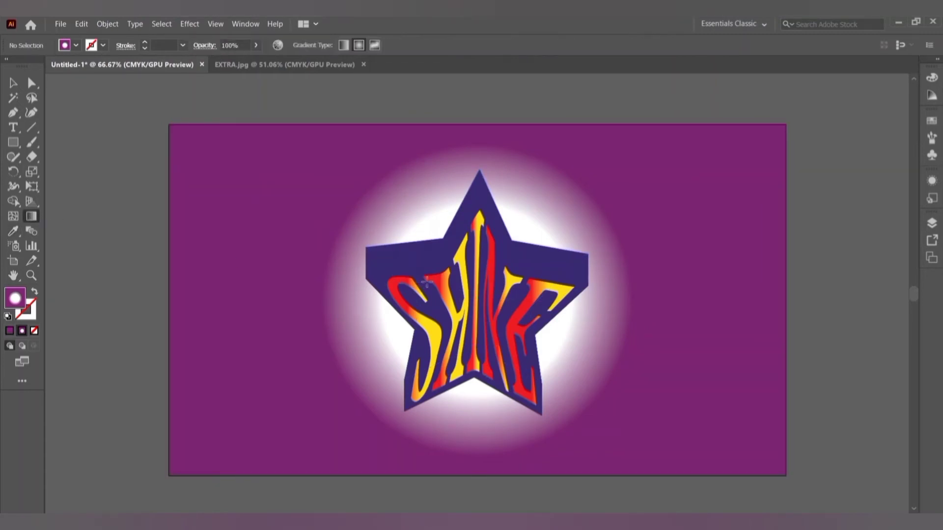
pyautogui.click(351, 295)
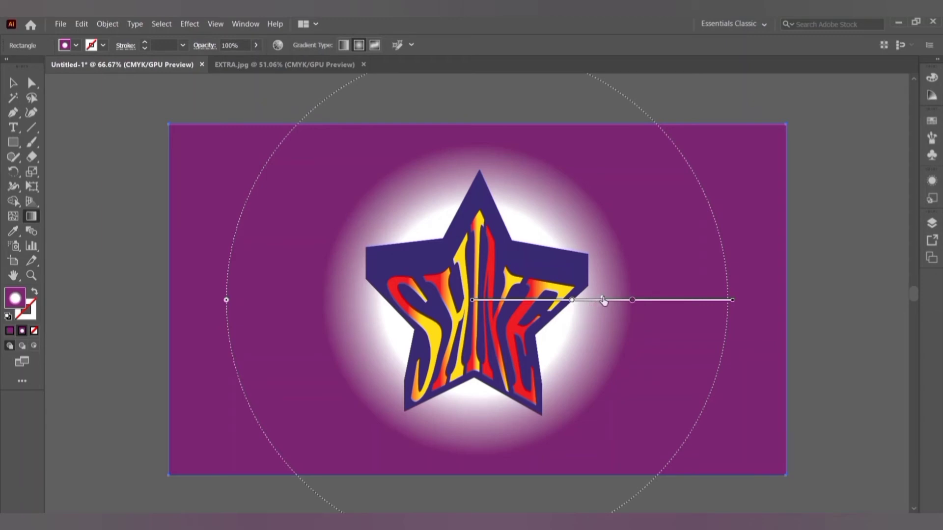
pyautogui.moveTo(571, 300); pyautogui.dragTo(526, 300)
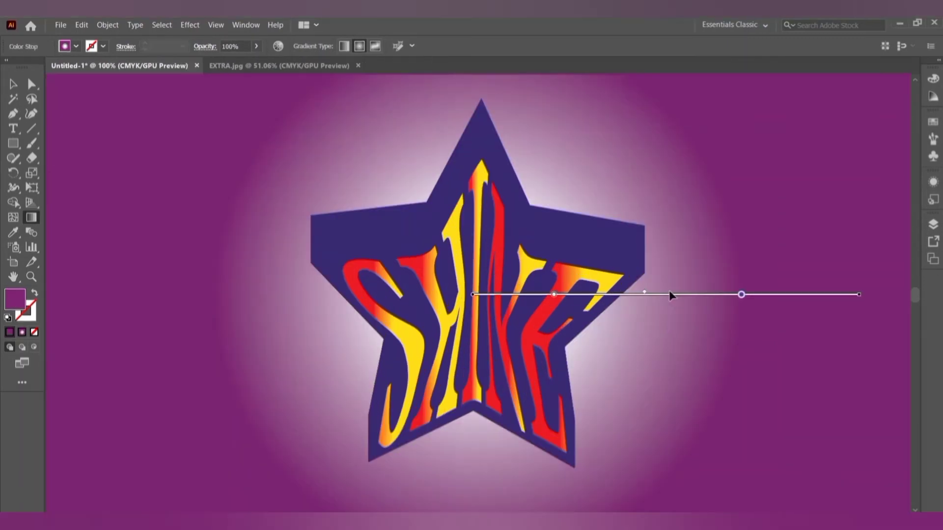
pyautogui.moveTo(669, 292)
pyautogui.mouseDown()
pyautogui.moveTo(564, 220)
pyautogui.moveTo(562, 183)
pyautogui.moveTo(602, 197)
pyautogui.mouseUp()
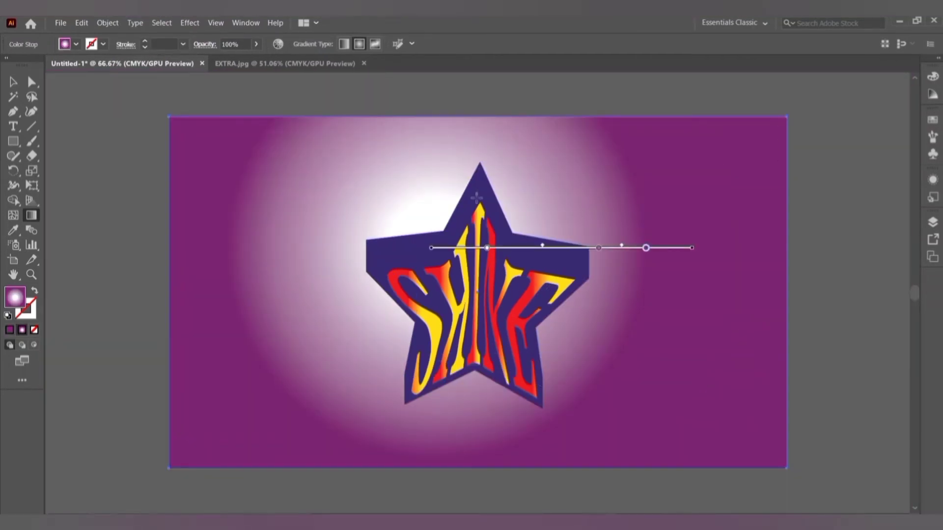
pyautogui.click(13, 82)
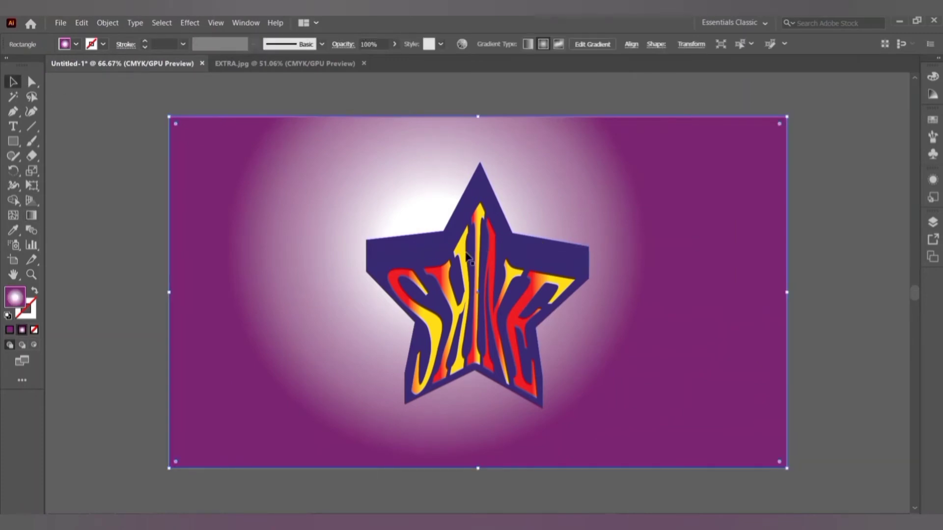
# Enlarge the lettered star group slightly and centre it horizontally on the artboard.
pyautogui.click(547, 330)
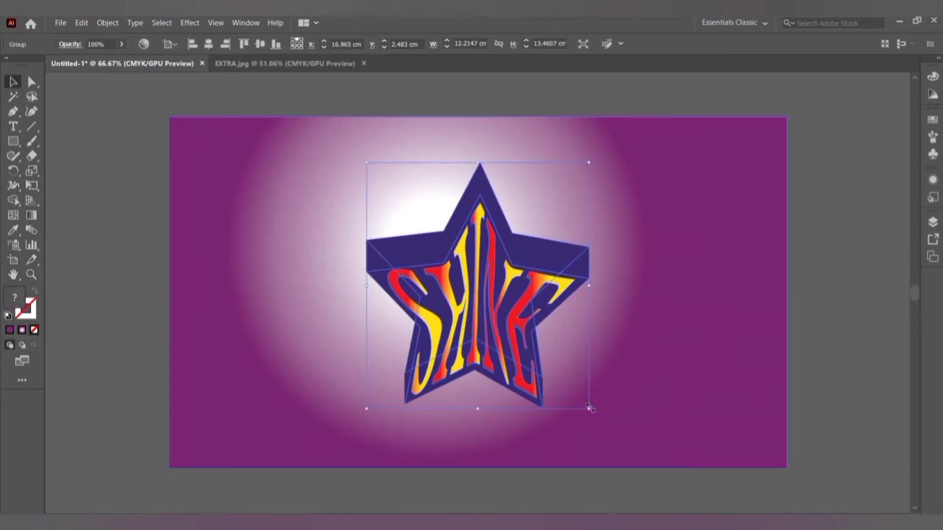
pyautogui.moveTo(589, 408); pyautogui.dragTo(612, 427)
pyautogui.moveTo(524, 342); pyautogui.dragTo(515, 330)
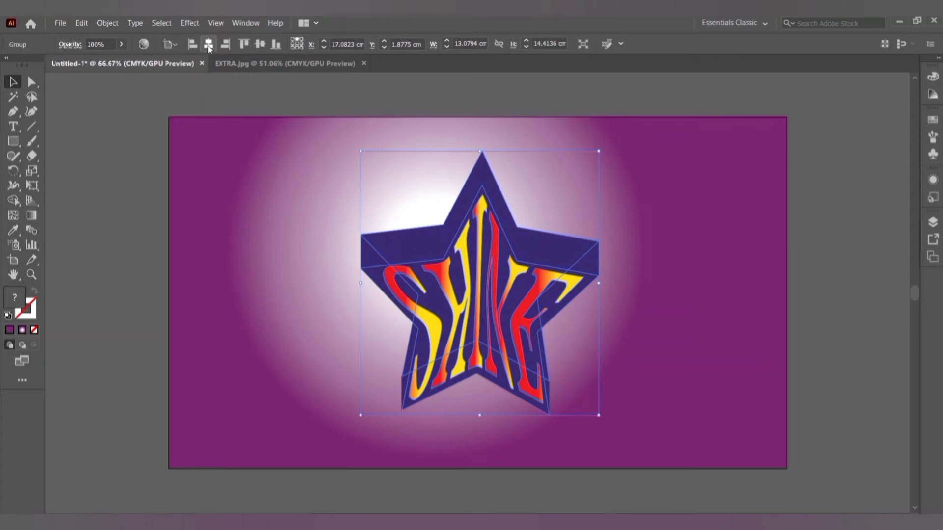
pyautogui.click(209, 46)
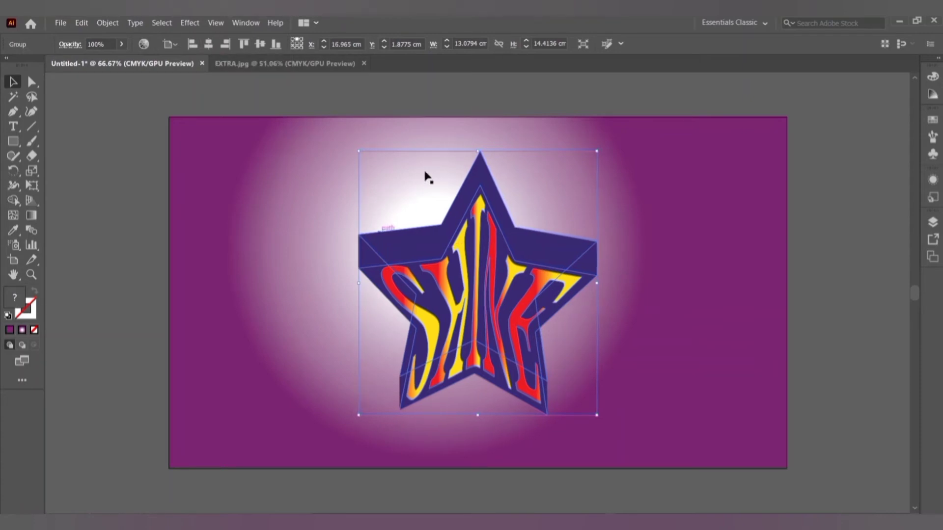
# Nudge the background's radial glow centre slightly upward.
pyautogui.click(246, 198)
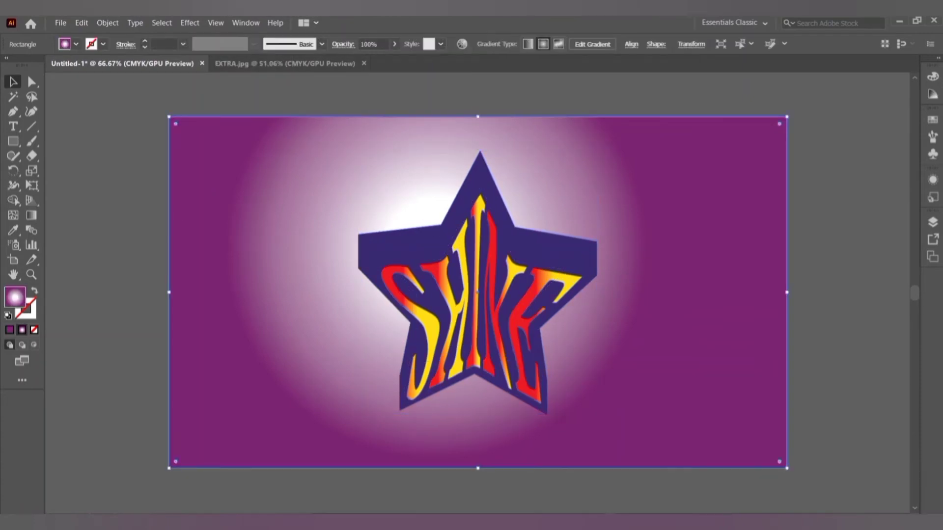
pyautogui.click(30, 216)
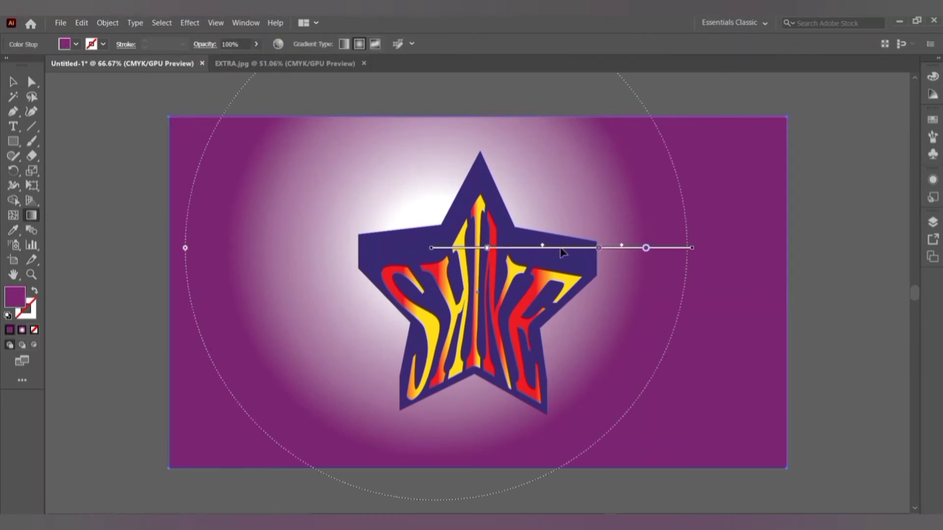
pyautogui.moveTo(561, 252); pyautogui.dragTo(557, 240)
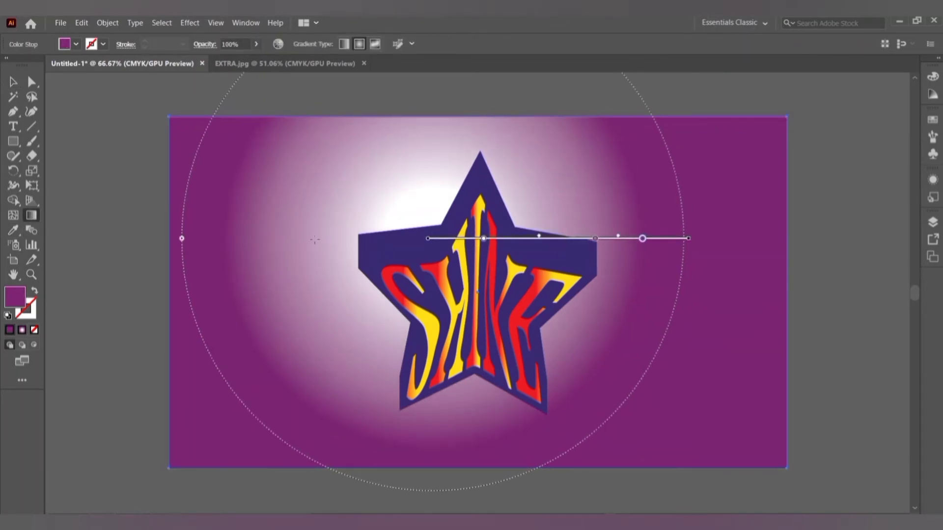
pyautogui.press('v')
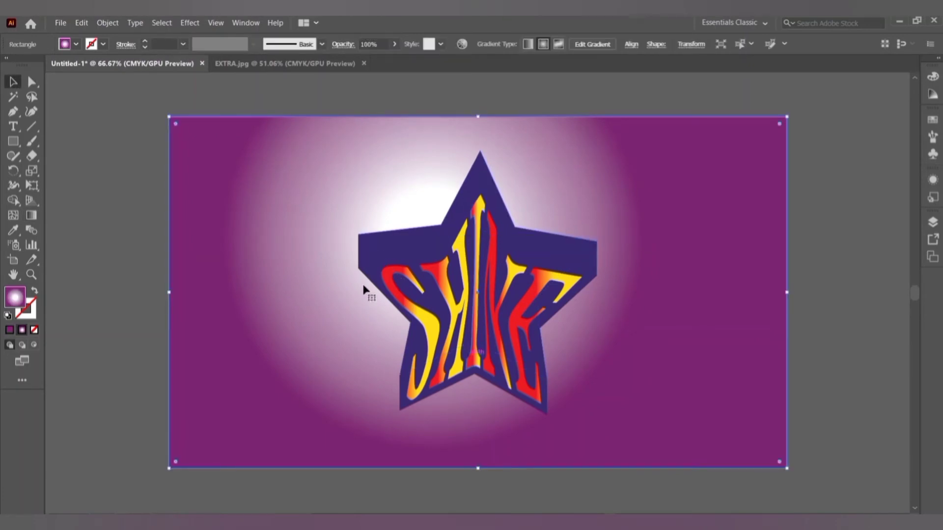
pyautogui.click(546, 256)
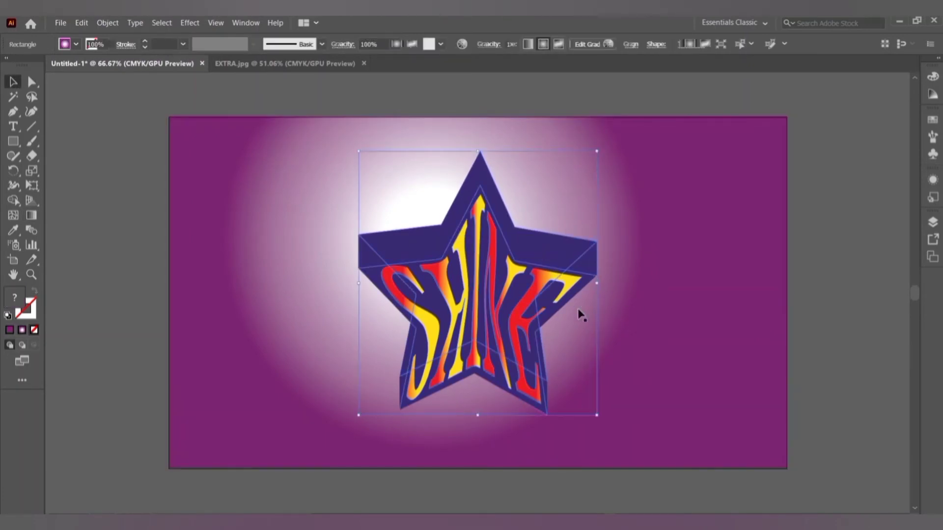
# Paste a copy of the star and enlarge it to roughly 14.92 × 13.87 cm over the lettered star.
pyautogui.hotkey('ctrl', 'v')
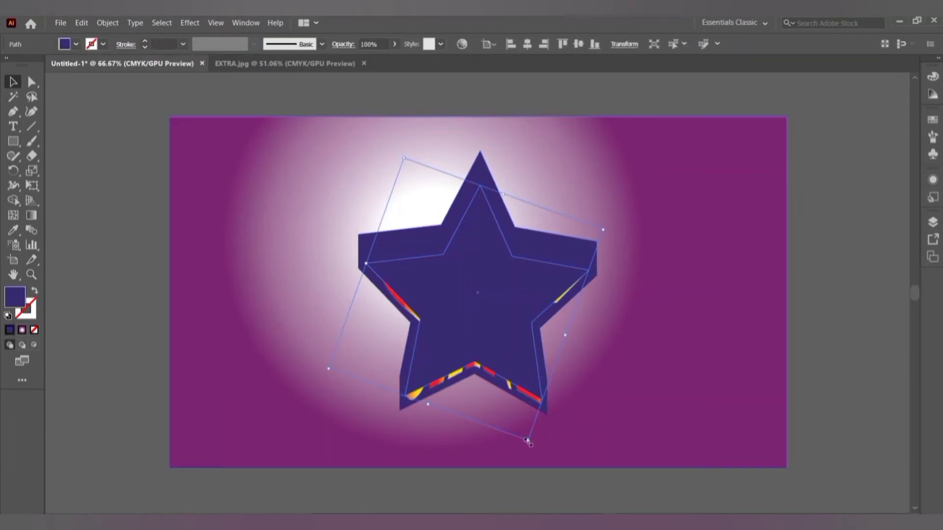
pyautogui.moveTo(528, 442); pyautogui.dragTo(570, 487)
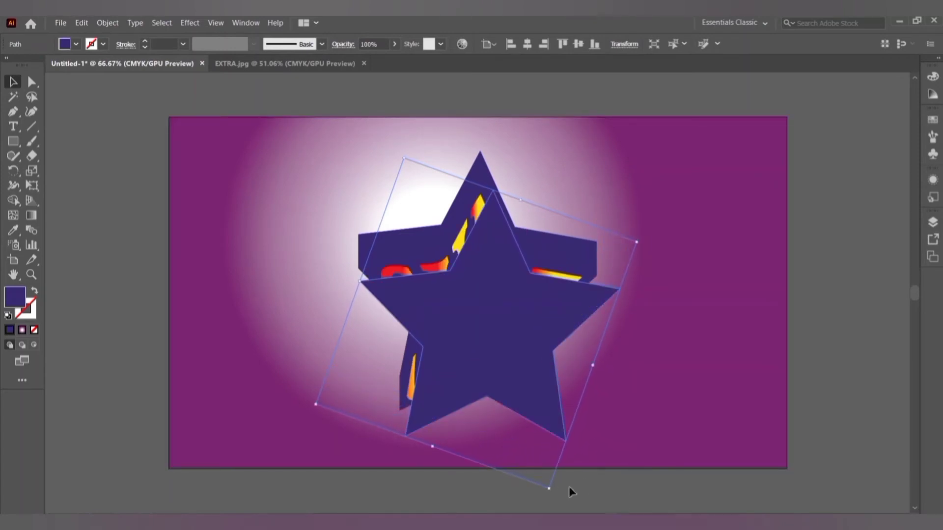
pyautogui.moveTo(516, 330); pyautogui.dragTo(488, 295)
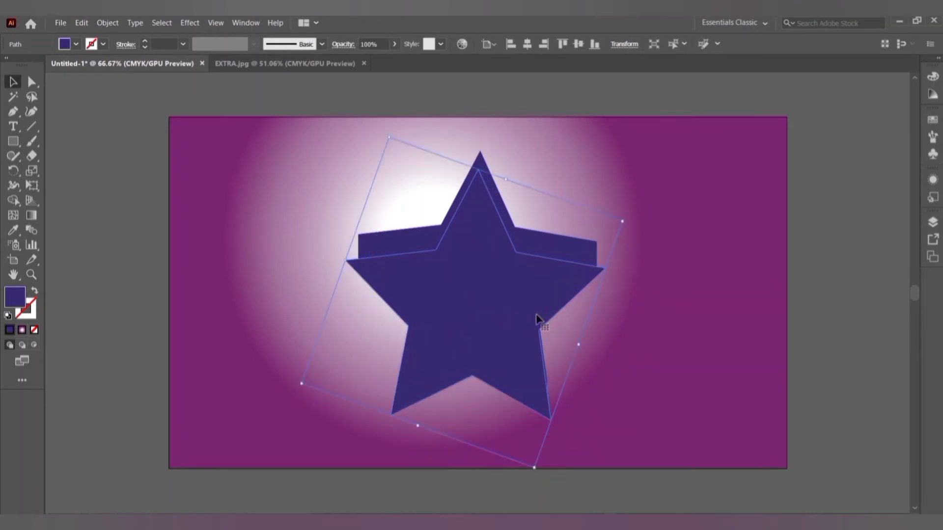
pyautogui.moveTo(532, 317); pyautogui.dragTo(527, 309)
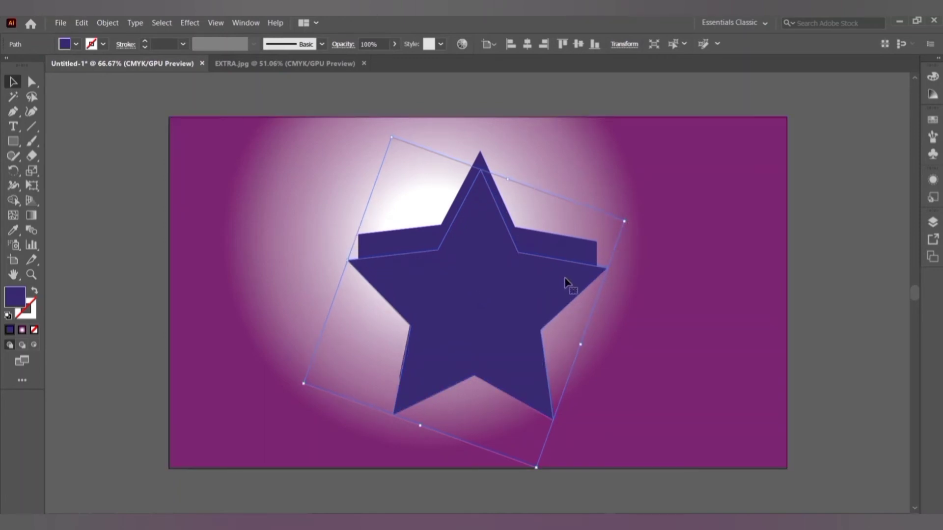
pyautogui.moveTo(581, 344); pyautogui.dragTo(587, 347)
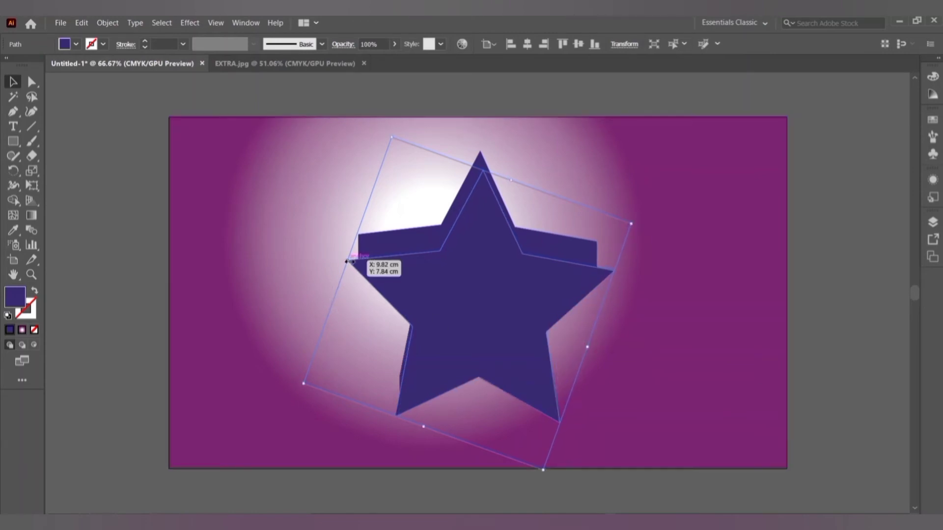
pyautogui.moveTo(350, 261); pyautogui.dragTo(343, 260)
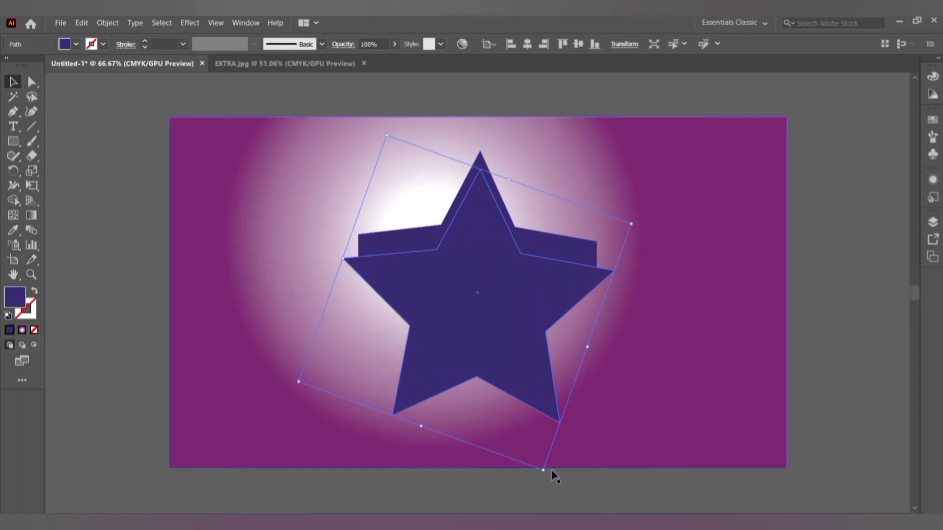
pyautogui.moveTo(543, 472); pyautogui.dragTo(545, 475)
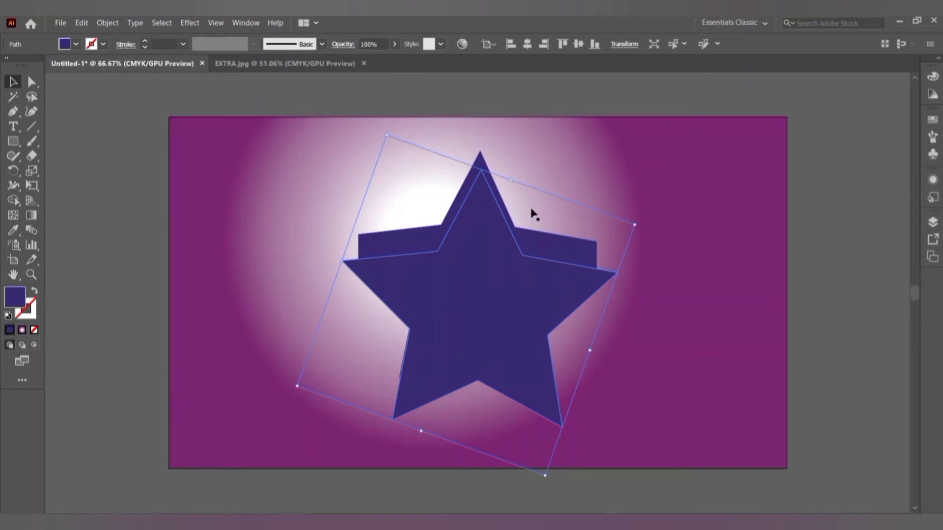
# Set the star copy's transparency blend mode to Multiply.
pyautogui.click(343, 44)
pyautogui.click(253, 64)
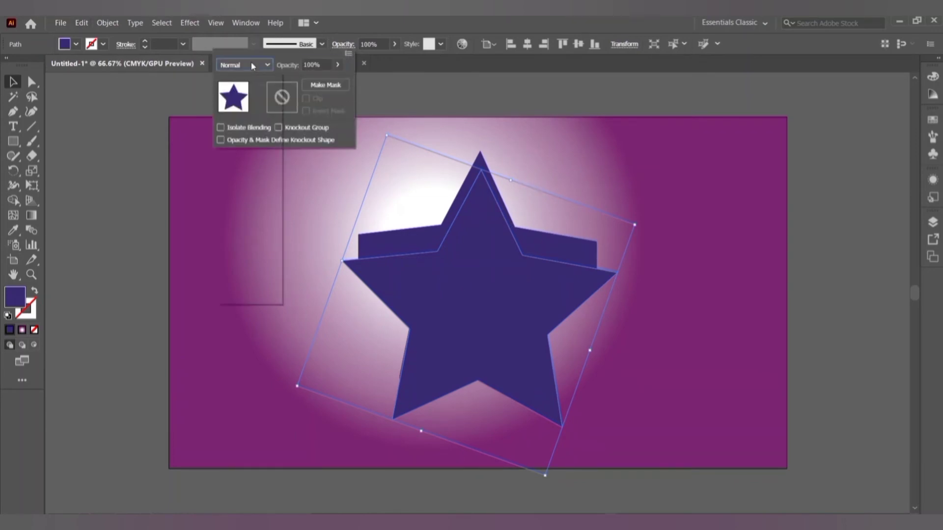
pyautogui.click(243, 108)
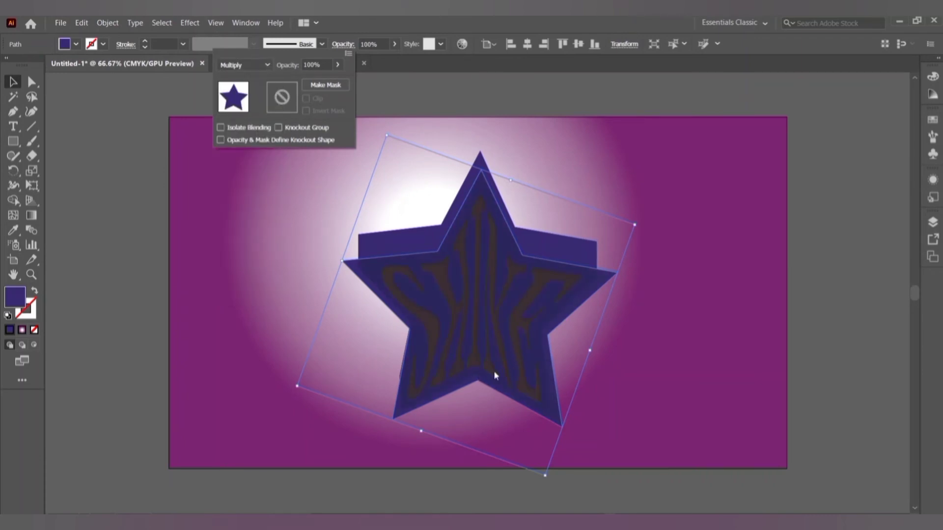
pyautogui.click(522, 331)
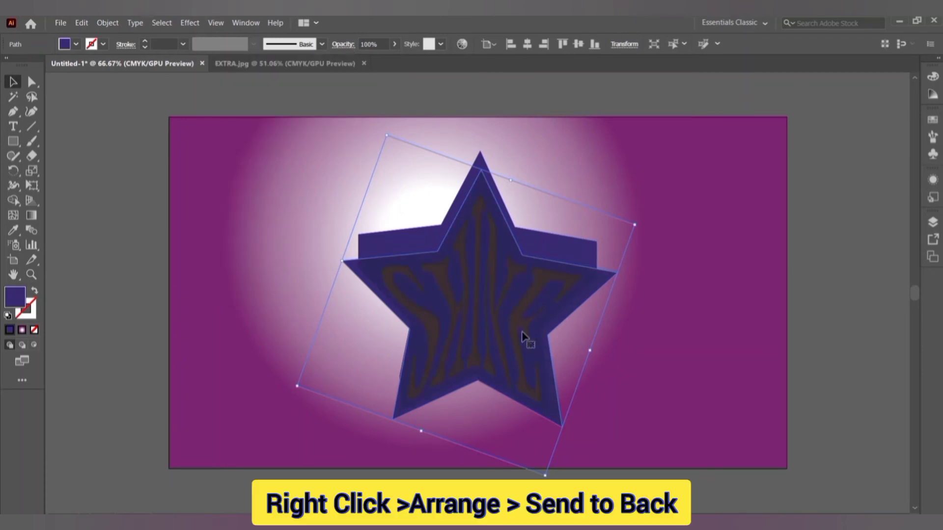
# Send the star copy to back, then send the background rectangle behind it.
pyautogui.rightClick(572, 286)
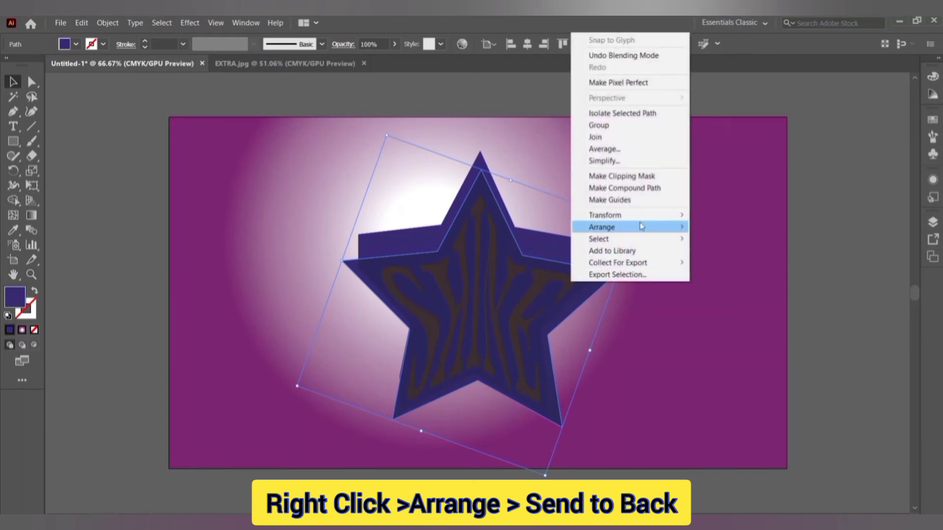
pyautogui.moveTo(630, 228)
pyautogui.click(726, 263)
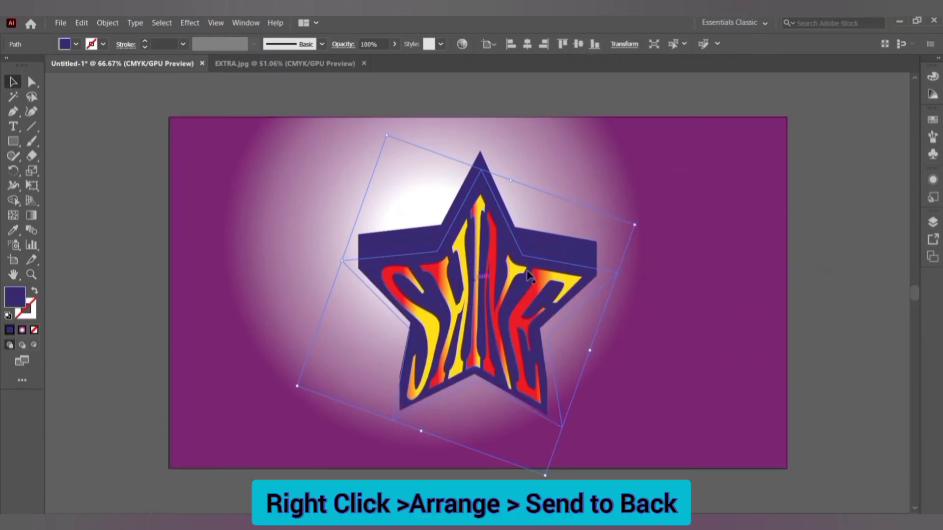
pyautogui.rightClick(666, 338)
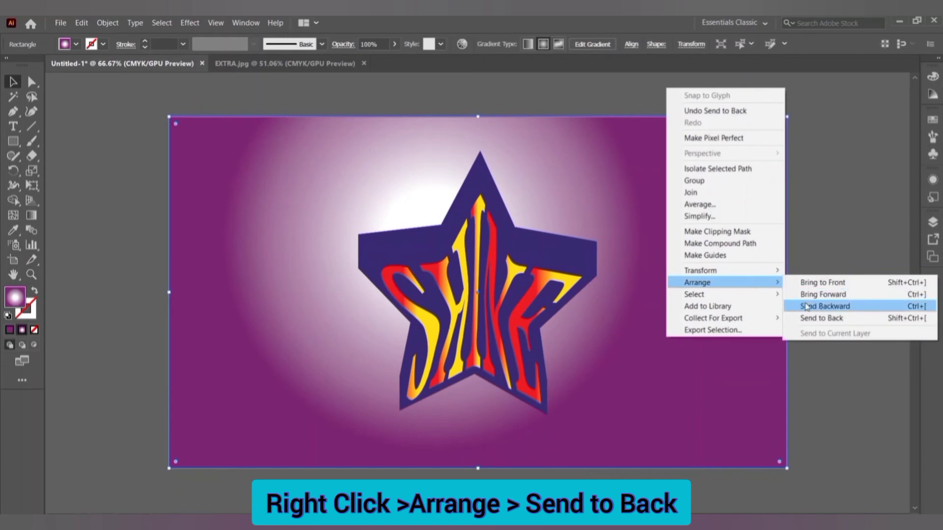
pyautogui.click(833, 321)
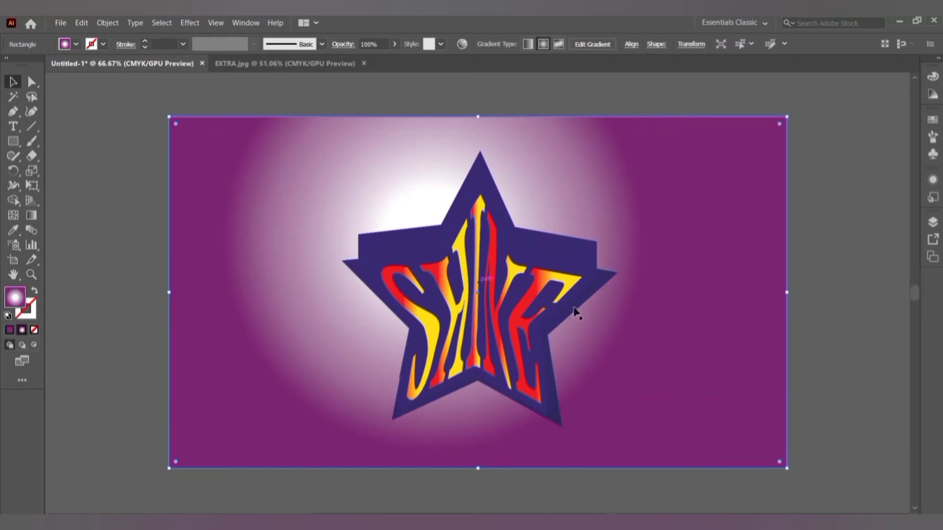
pyautogui.click(608, 273)
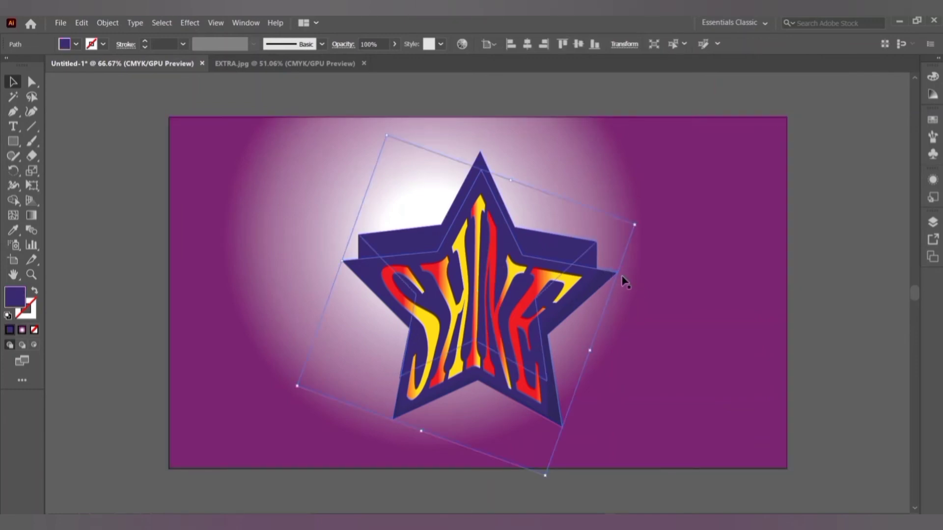
pyautogui.click(838, 334)
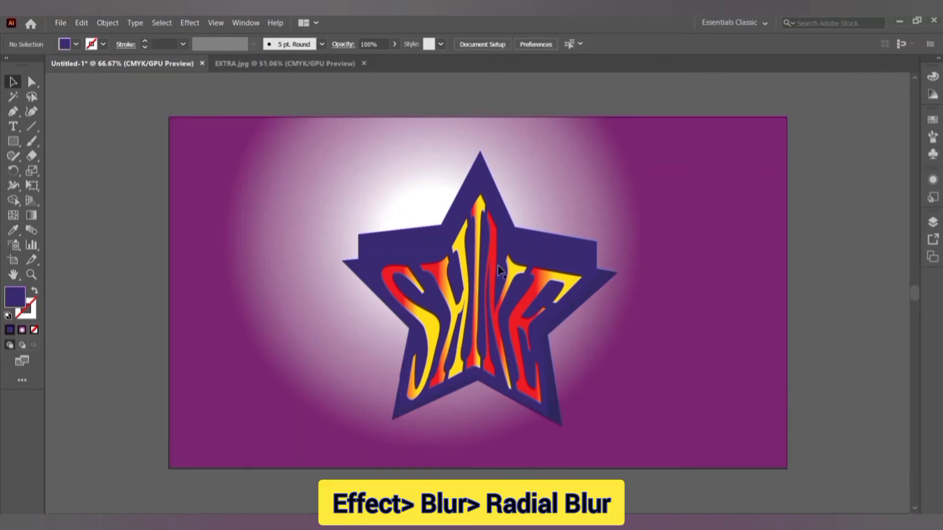
pyautogui.click(615, 284)
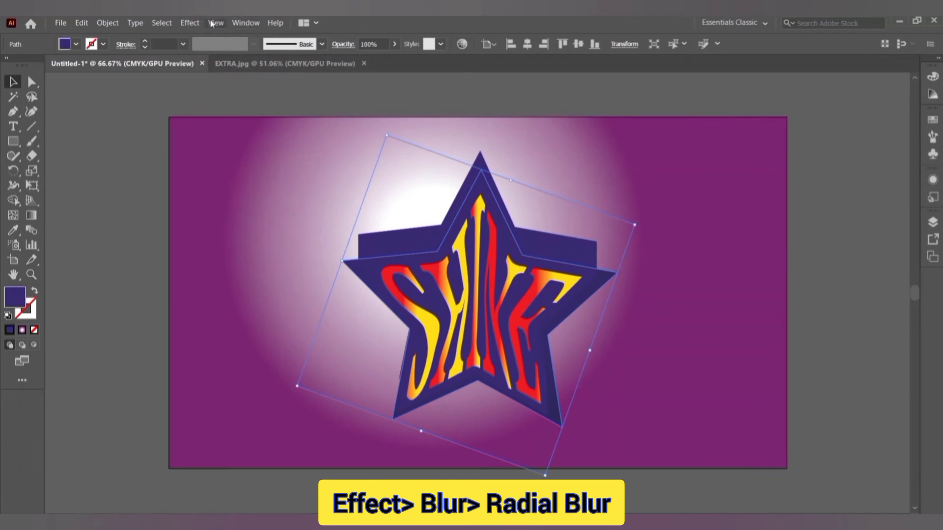
# Apply Radial Blur to the star copy with Amount 59, Zoom method, Best quality.
pyautogui.click(190, 22)
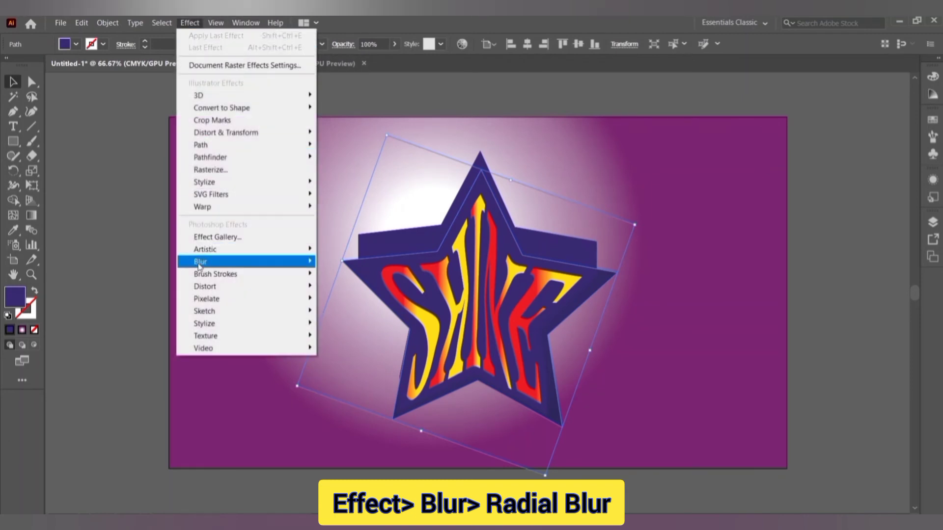
pyautogui.moveTo(214, 267)
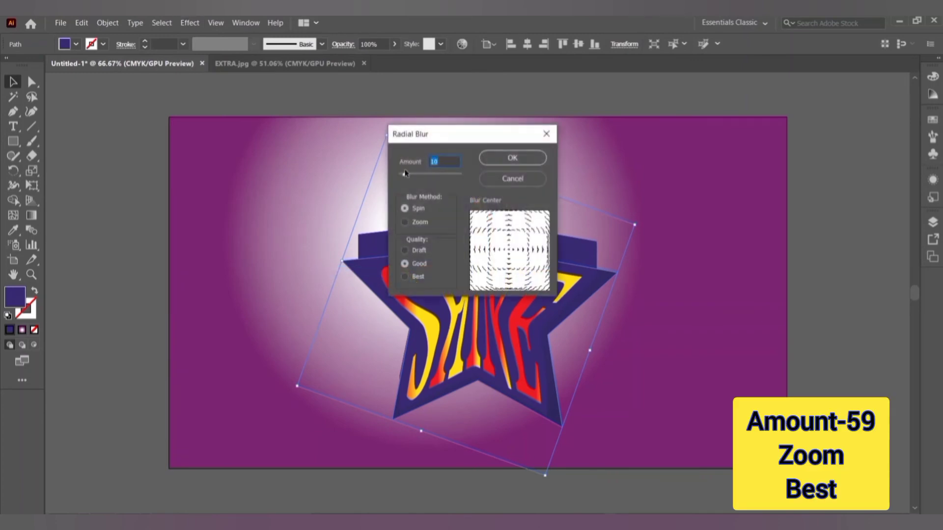
pyautogui.moveTo(406, 179); pyautogui.dragTo(425, 178)
pyautogui.click(405, 222)
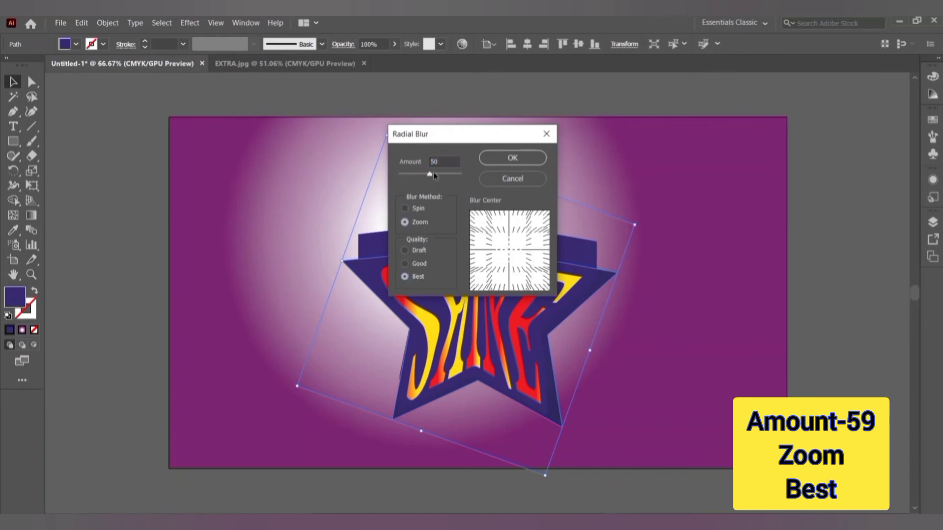
pyautogui.moveTo(431, 175); pyautogui.dragTo(436, 175)
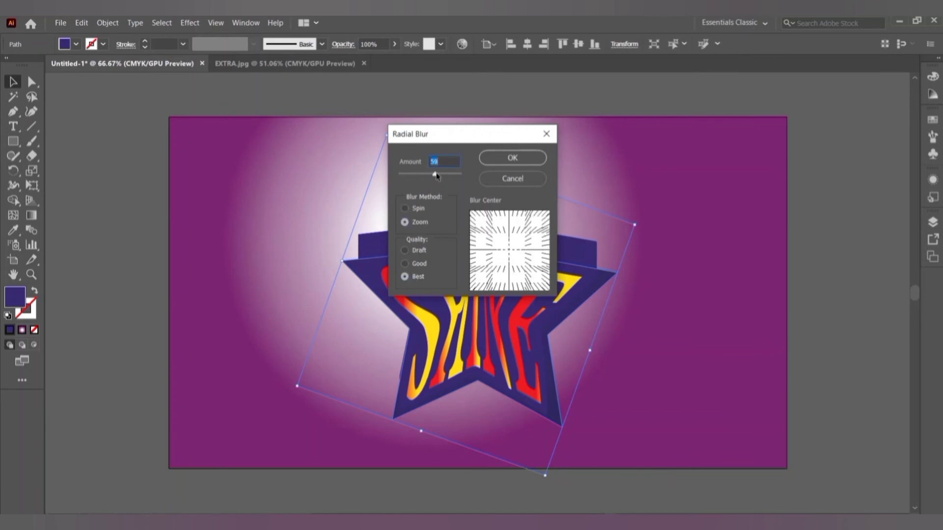
pyautogui.click(485, 157)
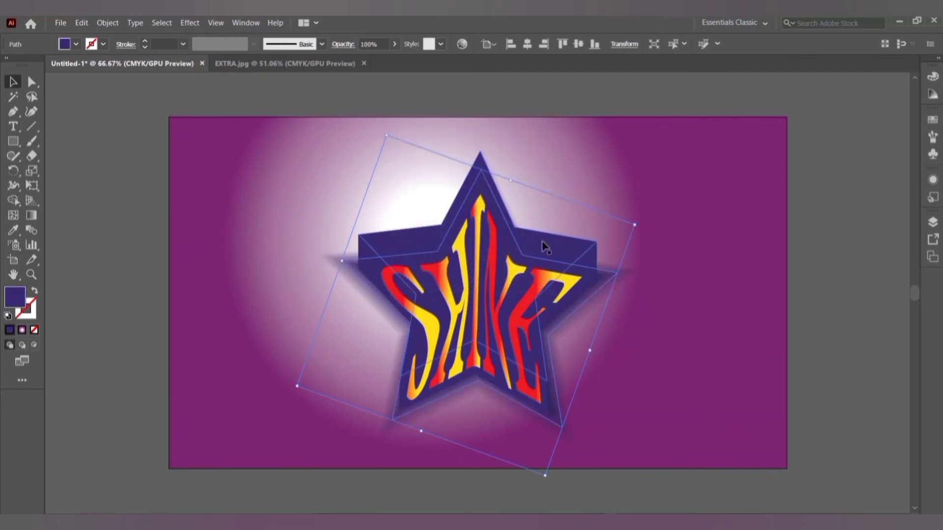
# Fill the zoom-blurred star shadow black and lower its opacity to 64%.
pyautogui.click(842, 298)
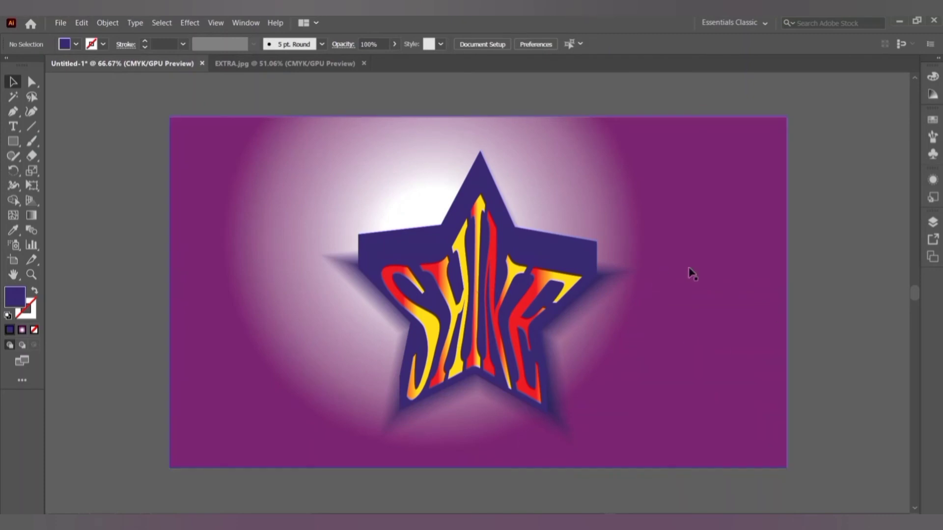
pyautogui.click(622, 279)
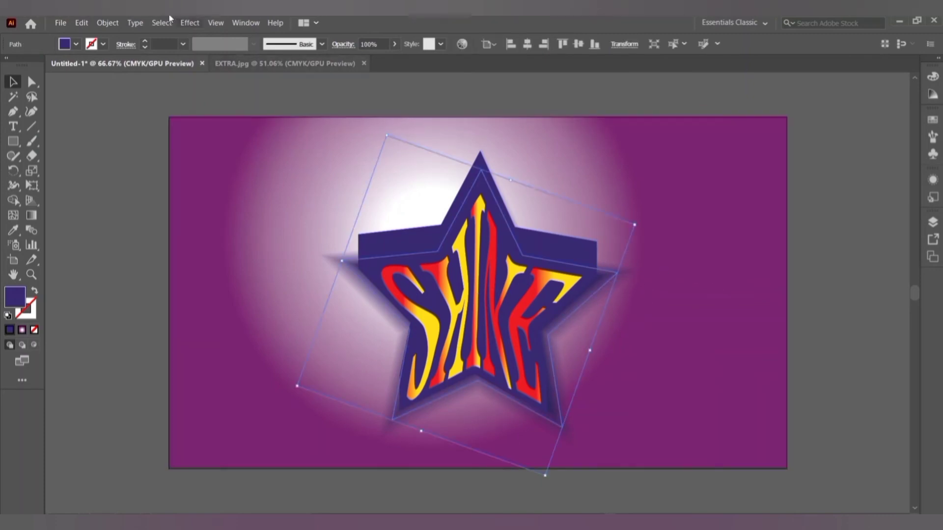
pyautogui.click(76, 45)
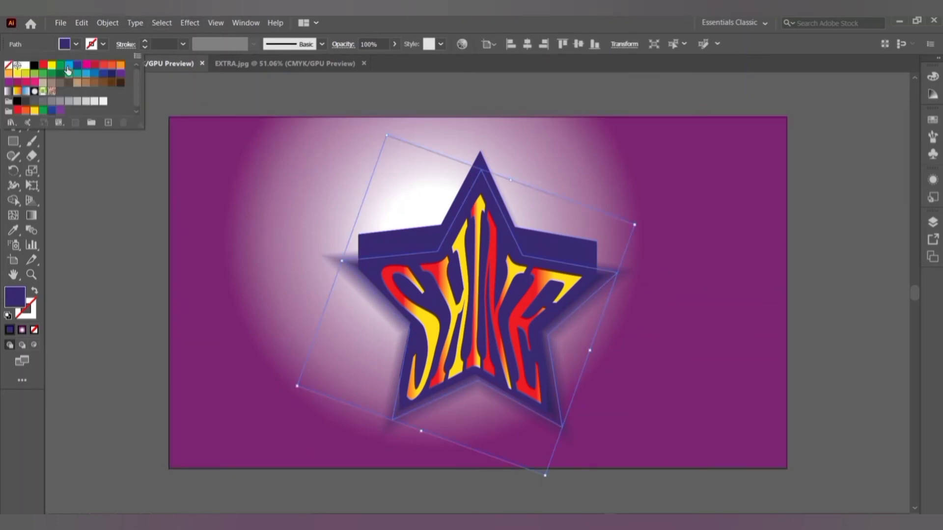
pyautogui.click(67, 69)
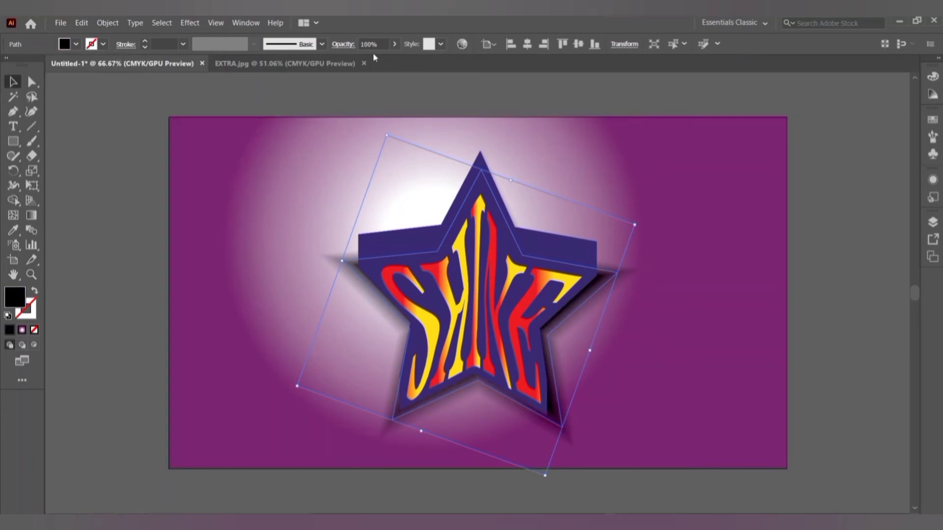
pyautogui.click(395, 44)
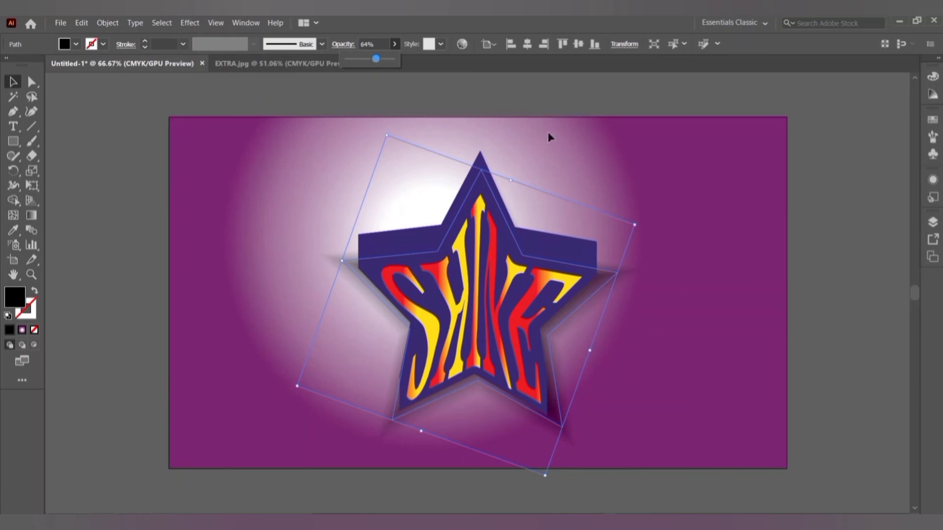
pyautogui.click(823, 233)
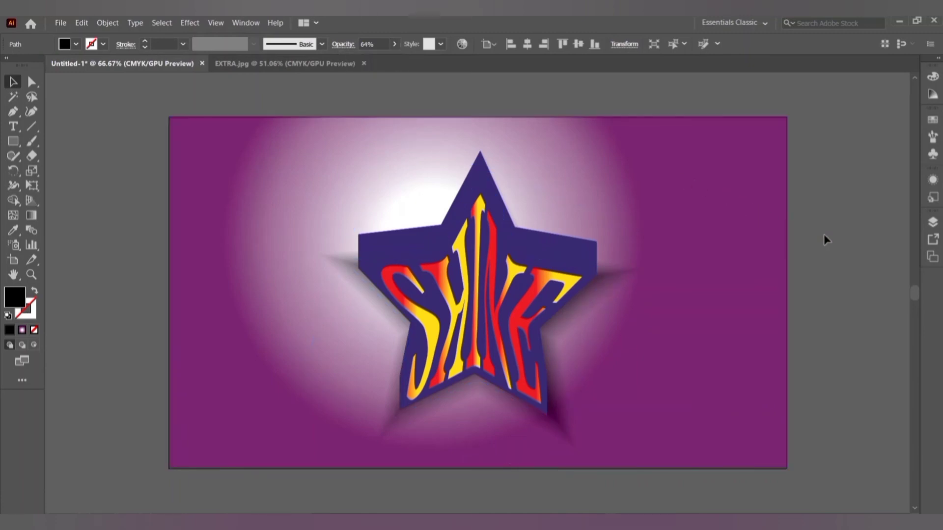
# Give the star artwork group a white FFFFFF Outer Glow (Screen, 75%, 0.1764 cm blur).
pyautogui.click(418, 245)
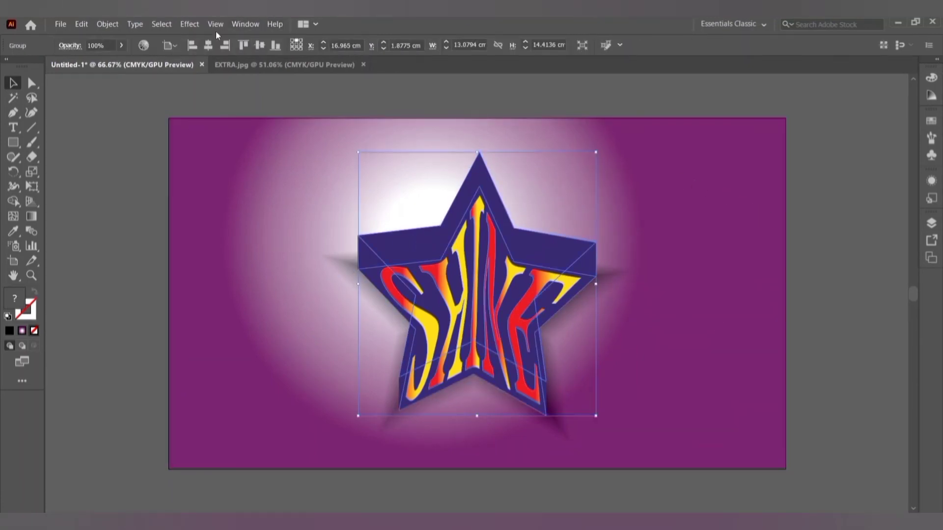
pyautogui.click(189, 24)
pyautogui.moveTo(223, 182)
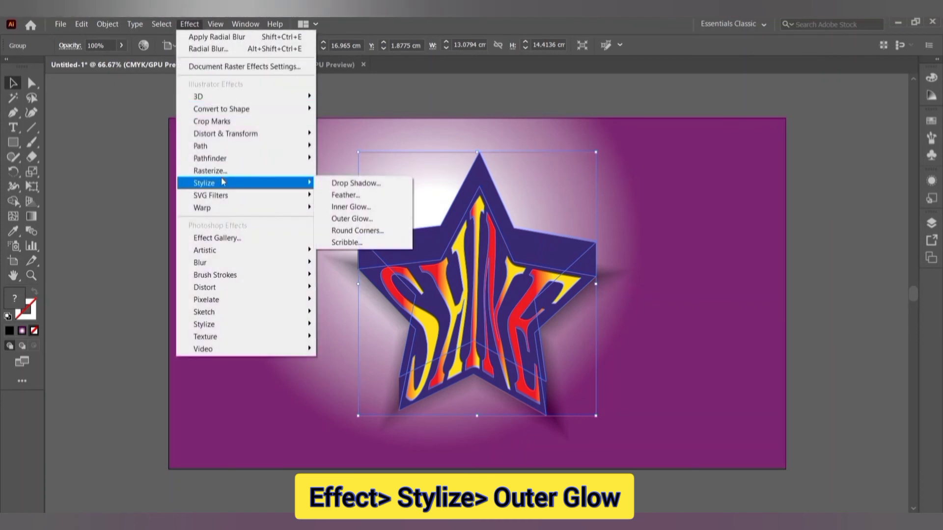
pyautogui.click(350, 219)
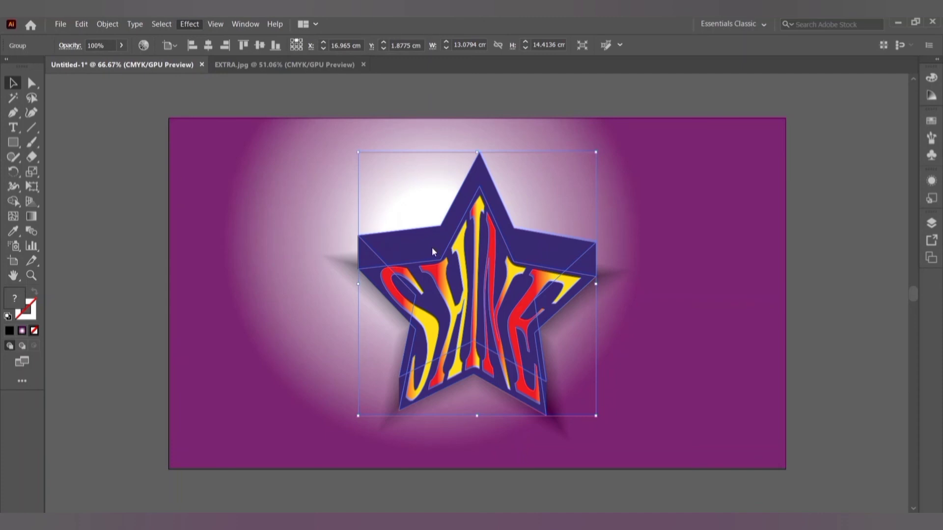
pyautogui.click(792, 263)
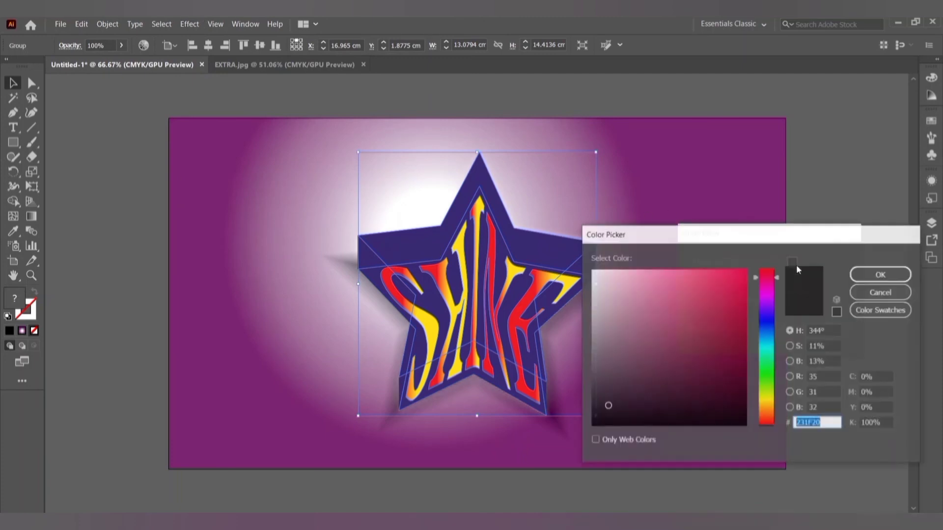
pyautogui.click(590, 273)
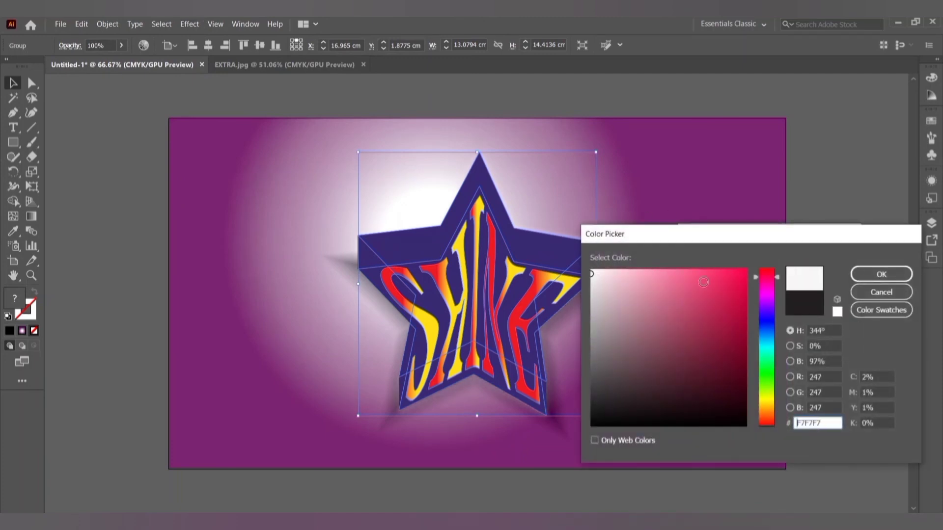
pyautogui.click(837, 314)
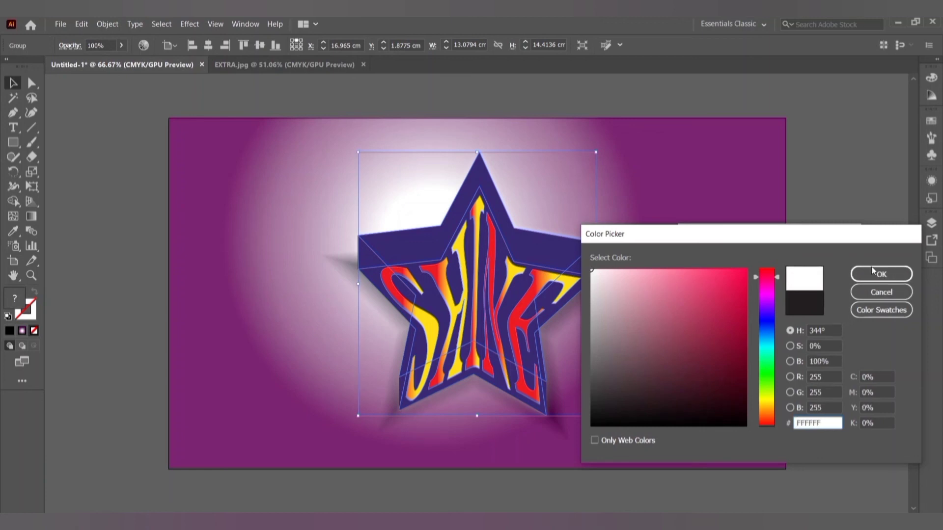
pyautogui.click(889, 273)
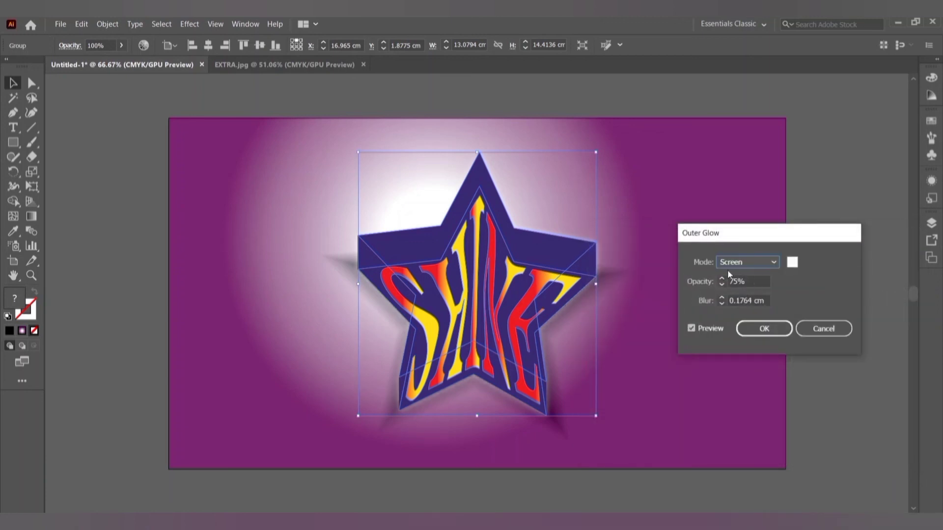
pyautogui.click(764, 328)
pyautogui.click(316, 160)
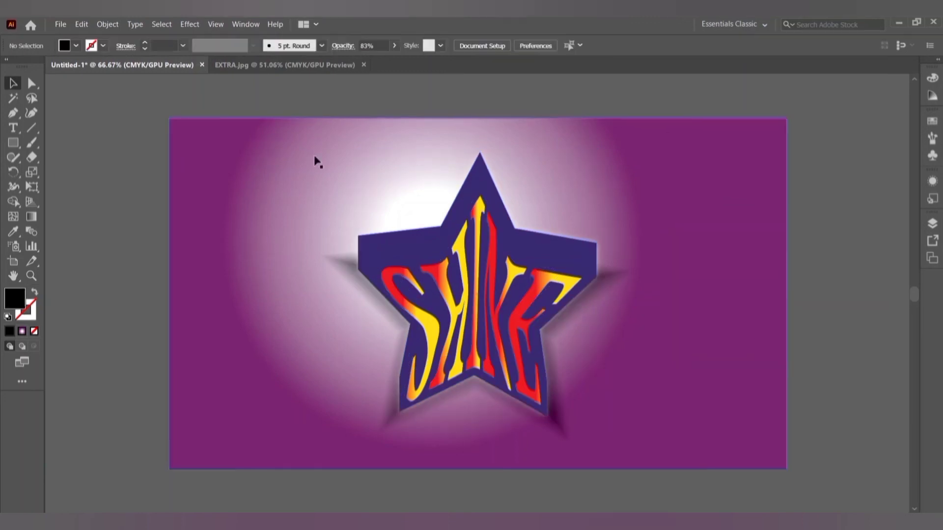
# Switch to the Ellipse tool with a radial white-to-purple gradient fill, zoomed to 100%.
pyautogui.click(13, 142)
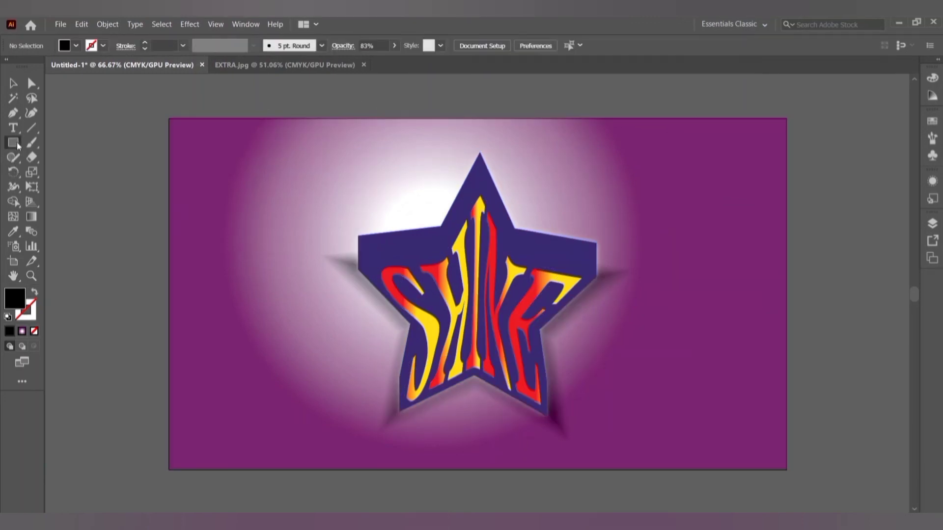
pyautogui.click(56, 173)
pyautogui.click(23, 332)
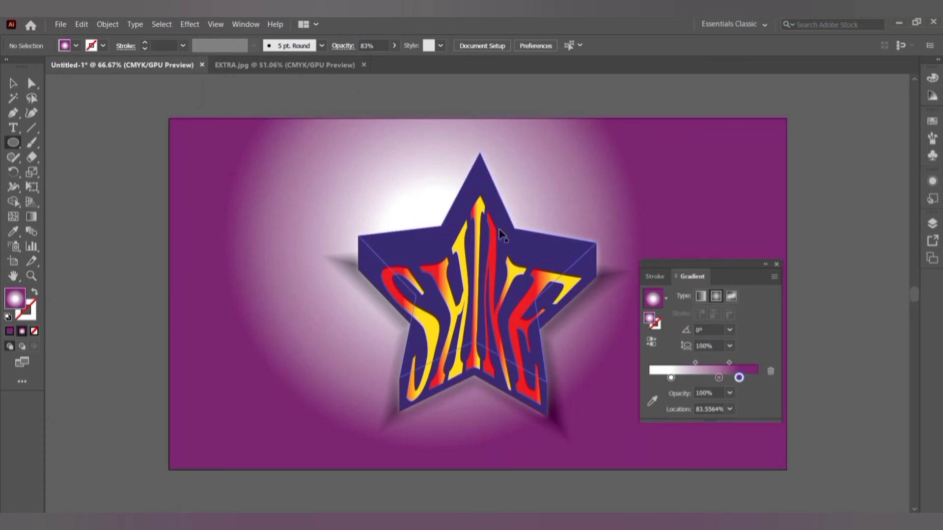
pyautogui.hotkey('ctrl', '=')
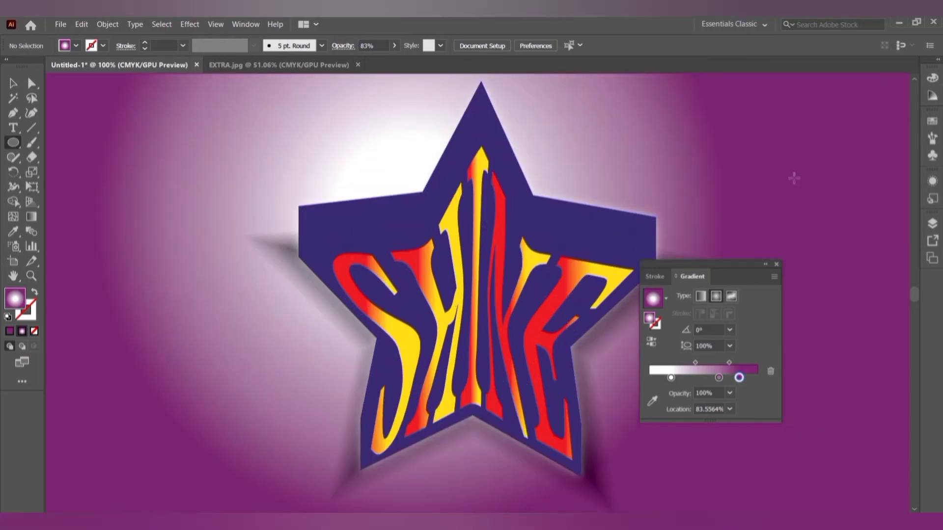
pyautogui.click(776, 264)
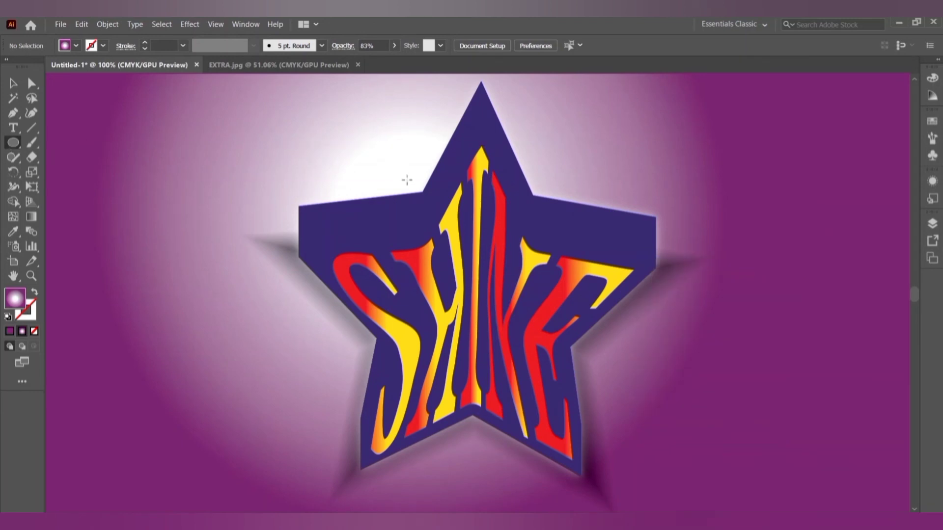
# Draw a scattered cluster of tiny gradient circles beside the star's top point.
pyautogui.moveTo(414, 182); pyautogui.dragTo(419, 188)
pyautogui.moveTo(419, 173); pyautogui.dragTo(407, 185)
pyautogui.moveTo(393, 187); pyautogui.dragTo(396, 190)
pyautogui.moveTo(407, 154); pyautogui.dragTo(410, 157)
pyautogui.moveTo(420, 144); pyautogui.dragTo(427, 162)
pyautogui.moveTo(399, 167); pyautogui.dragTo(433, 157)
pyautogui.moveTo(426, 170); pyautogui.dragTo(395, 167)
pyautogui.moveTo(395, 152); pyautogui.dragTo(395, 180)
pyautogui.moveTo(385, 175); pyautogui.dragTo(388, 177)
pyautogui.moveTo(433, 146); pyautogui.dragTo(435, 149)
pyautogui.moveTo(415, 140)
pyautogui.mouseDown()
pyautogui.moveTo(404, 142)
pyautogui.moveTo(423, 137)
pyautogui.mouseUp()
pyautogui.moveTo(432, 140); pyautogui.dragTo(391, 154)
pyautogui.moveTo(378, 173); pyautogui.dragTo(383, 178)
pyautogui.moveTo(389, 143); pyautogui.dragTo(392, 147)
pyautogui.moveTo(392, 132); pyautogui.dragTo(396, 136)
pyautogui.moveTo(407, 127); pyautogui.dragTo(412, 133)
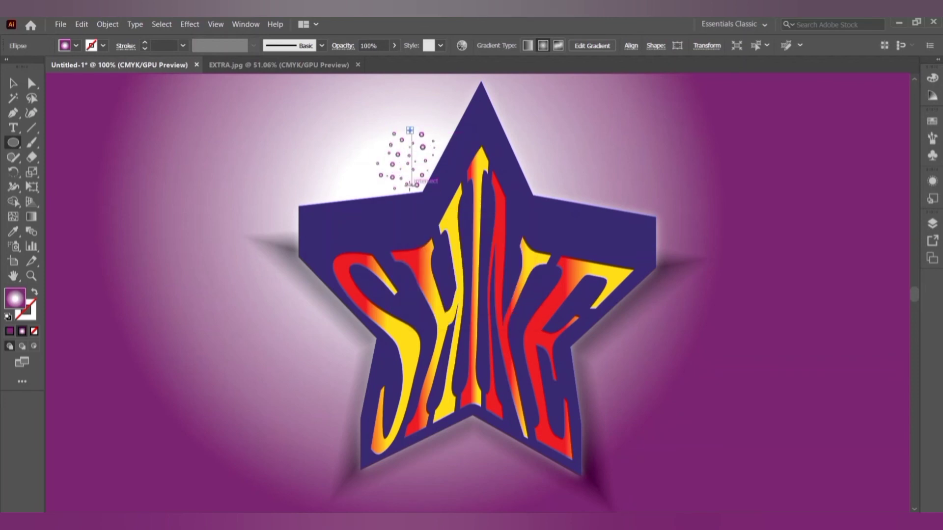
pyautogui.moveTo(406, 187); pyautogui.dragTo(383, 189)
pyautogui.moveTo(437, 136); pyautogui.dragTo(441, 140)
pyautogui.moveTo(433, 161); pyautogui.dragTo(435, 164)
pyautogui.moveTo(373, 147); pyautogui.dragTo(378, 151)
# Add more sparkle dots, some at an exact size, and delete a stray one.
pyautogui.click(372, 164)
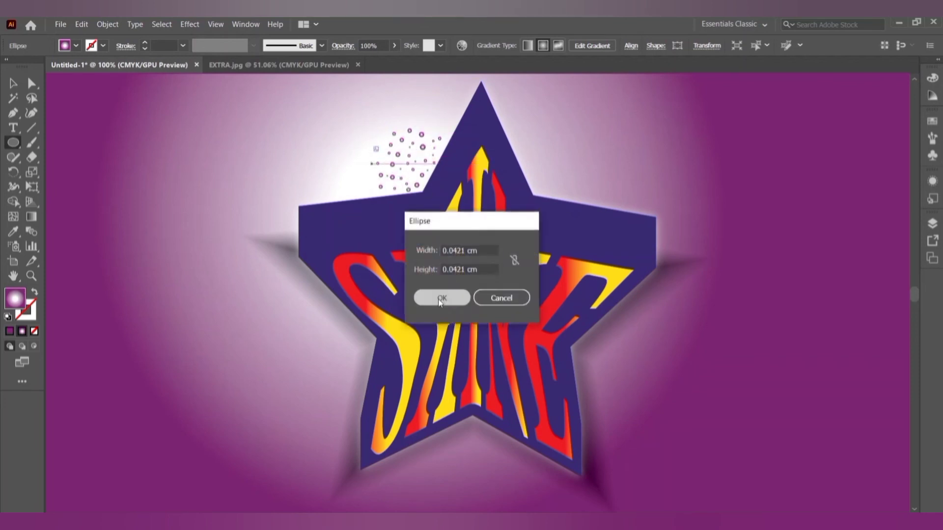
pyautogui.click(441, 298)
pyautogui.press('v')
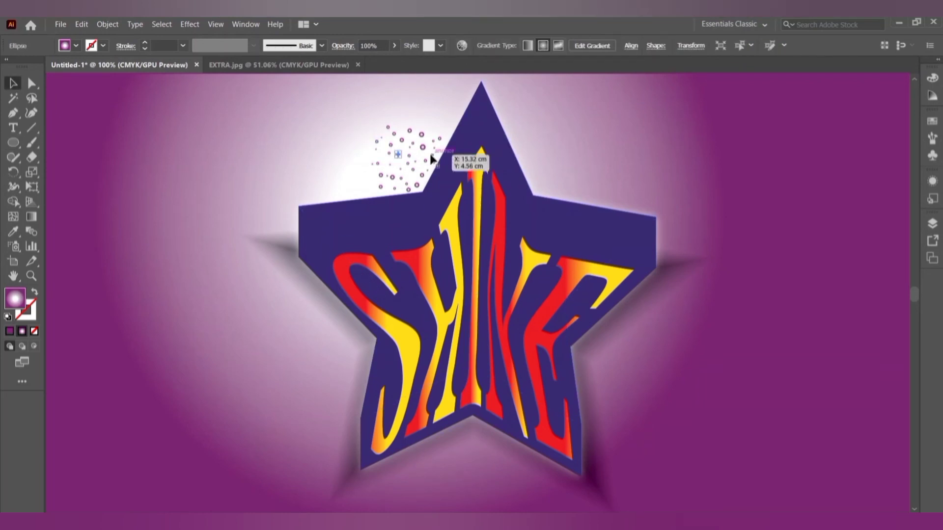
pyautogui.press('Delete')
pyautogui.click(423, 148)
pyautogui.press('Delete')
pyautogui.click(15, 144)
pyautogui.moveTo(415, 148); pyautogui.dragTo(422, 155)
pyautogui.press('v')
pyautogui.moveTo(394, 158); pyautogui.dragTo(373, 193)
pyautogui.click(16, 145)
pyautogui.moveTo(371, 173); pyautogui.dragTo(376, 177)
pyautogui.click(370, 153)
pyautogui.click(441, 296)
pyautogui.moveTo(439, 128); pyautogui.dragTo(433, 130)
pyautogui.moveTo(407, 126); pyautogui.dragTo(436, 144)
pyautogui.moveTo(431, 151); pyautogui.dragTo(436, 155)
pyautogui.moveTo(426, 116); pyautogui.dragTo(431, 121)
pyautogui.click(13, 83)
pyautogui.click(614, 114)
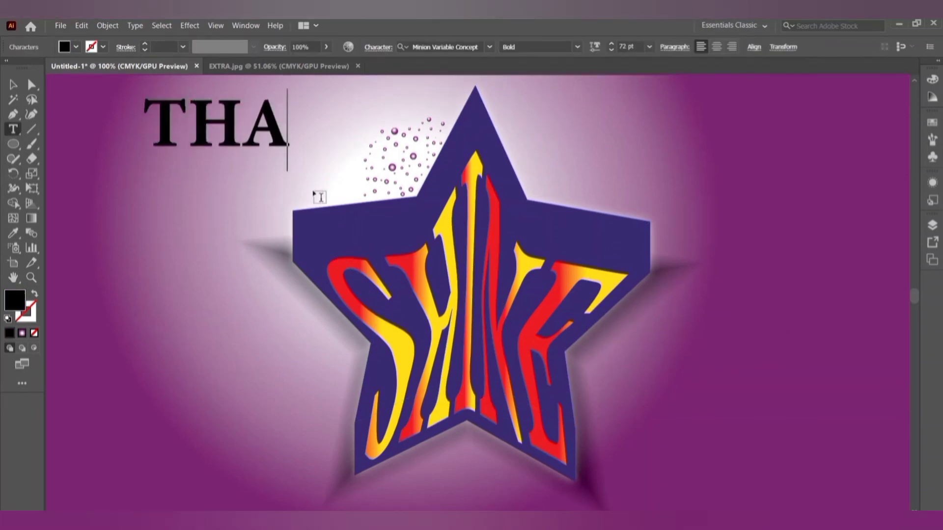
# Finish the THANK YOU heading, colour it yellow, and place it at the top right.
pyautogui.write('NK YOU')
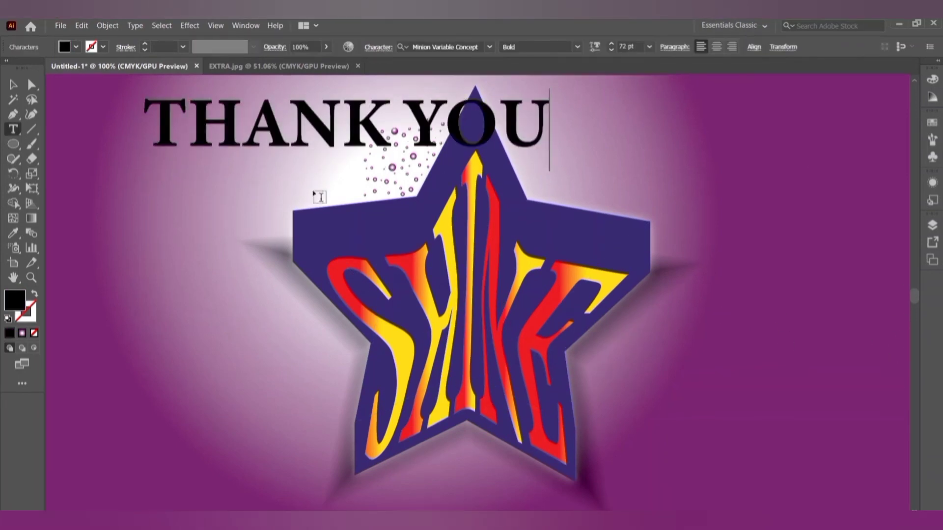
pyautogui.click(13, 84)
pyautogui.click(76, 47)
pyautogui.click(51, 67)
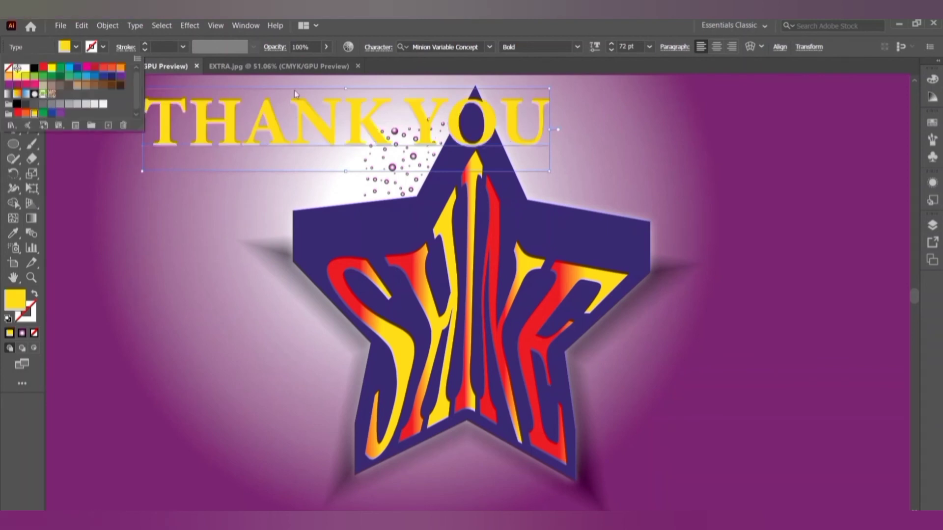
pyautogui.click(294, 93)
pyautogui.moveTo(262, 122); pyautogui.dragTo(175, 109)
pyautogui.moveTo(281, 110); pyautogui.dragTo(730, 122)
pyautogui.click(10, 140)
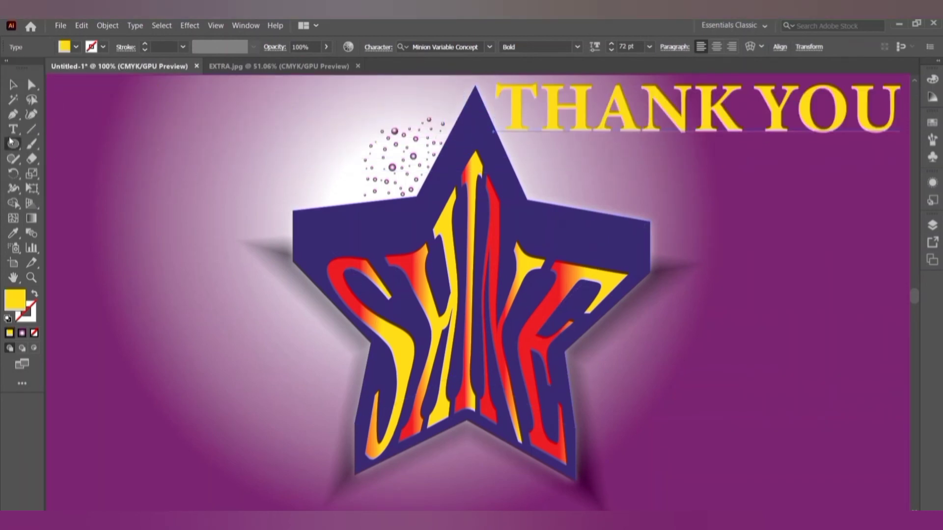
# Add yellow STAY TUNED text and move it to the bottom-left corner.
pyautogui.click(13, 129)
pyautogui.click(128, 294)
pyautogui.write('A')
pyautogui.press('BackSpace')
pyautogui.write('STAY TU')
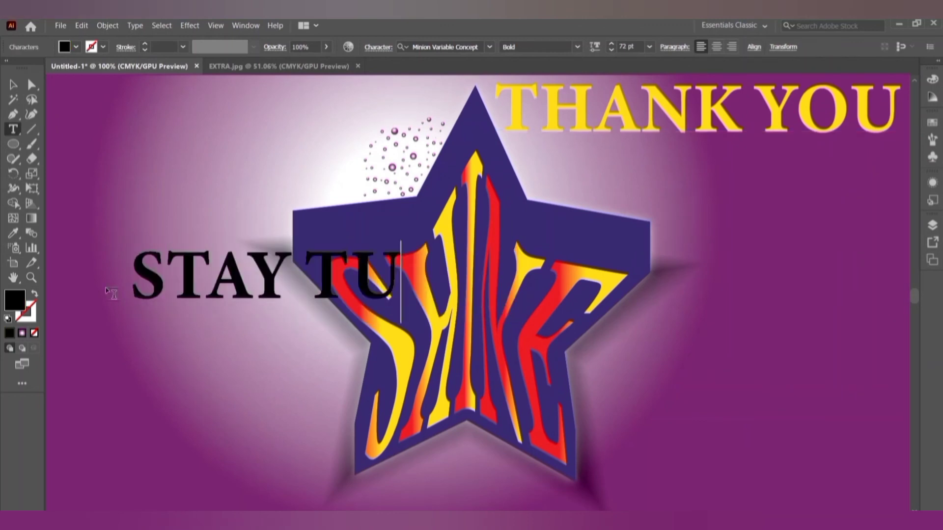
pyautogui.write('NED')
pyautogui.press('Escape')
pyautogui.click(76, 47)
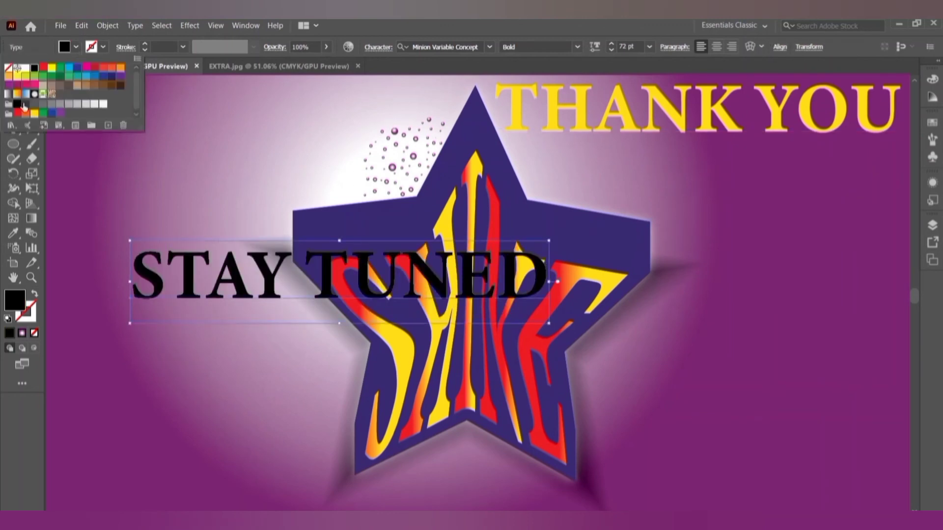
pyautogui.click(27, 113)
pyautogui.click(34, 114)
pyautogui.press('v')
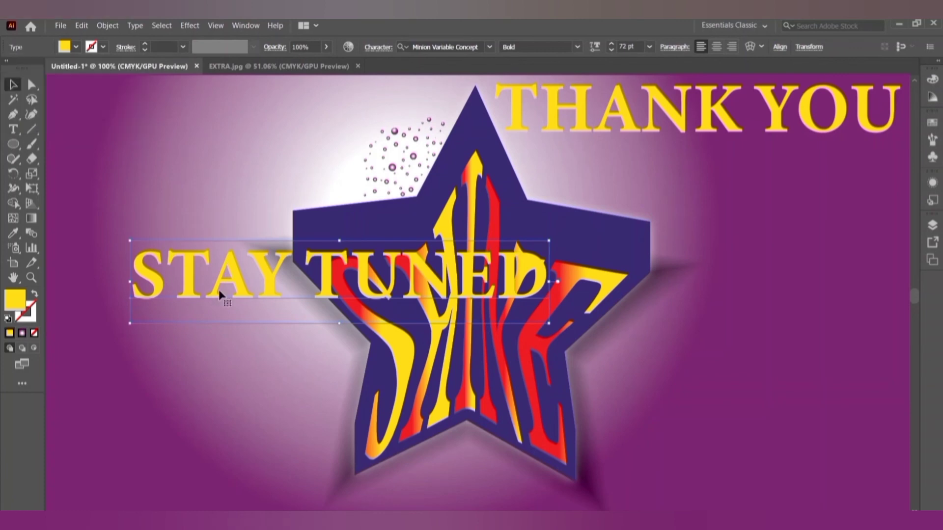
pyautogui.moveTo(229, 292); pyautogui.dragTo(154, 501)
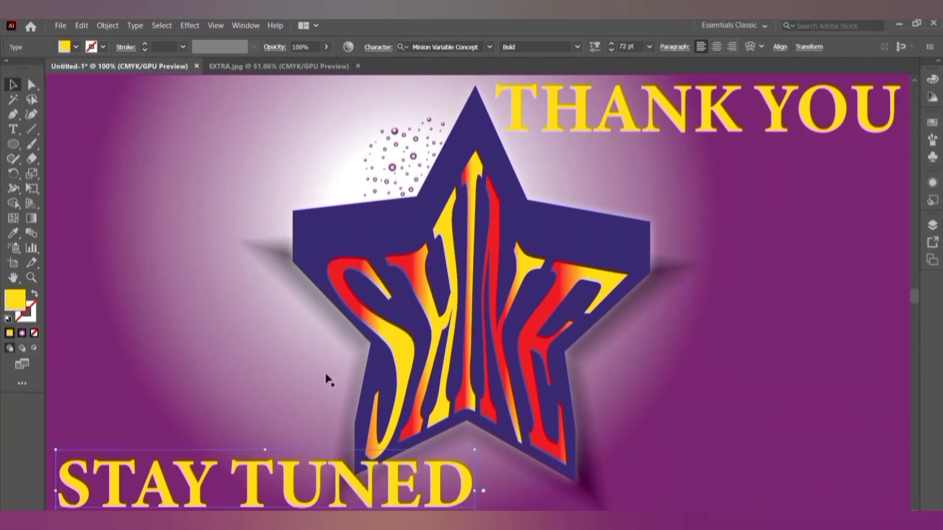
# Delete the THANK YOU heading.
pyautogui.click(30, 83)
pyautogui.click(854, 379)
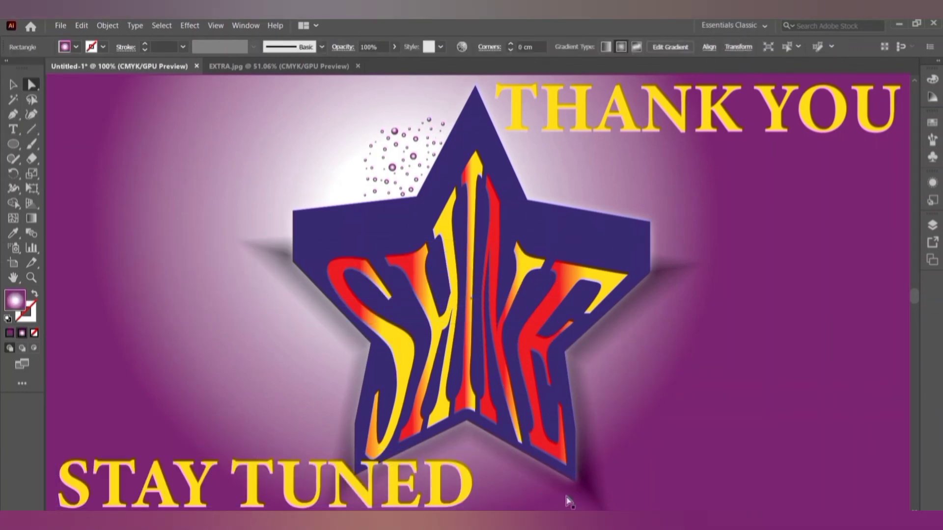
pyautogui.click(721, 142)
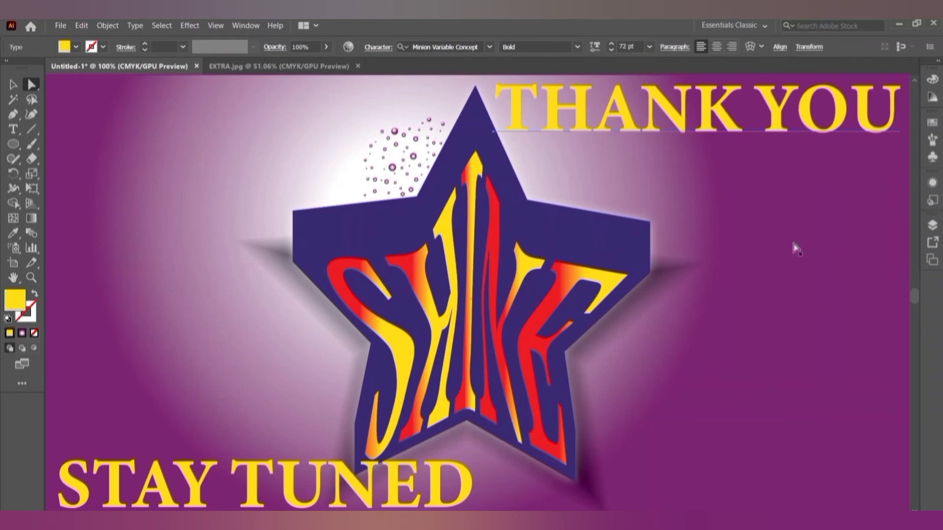
pyautogui.press('Delete')
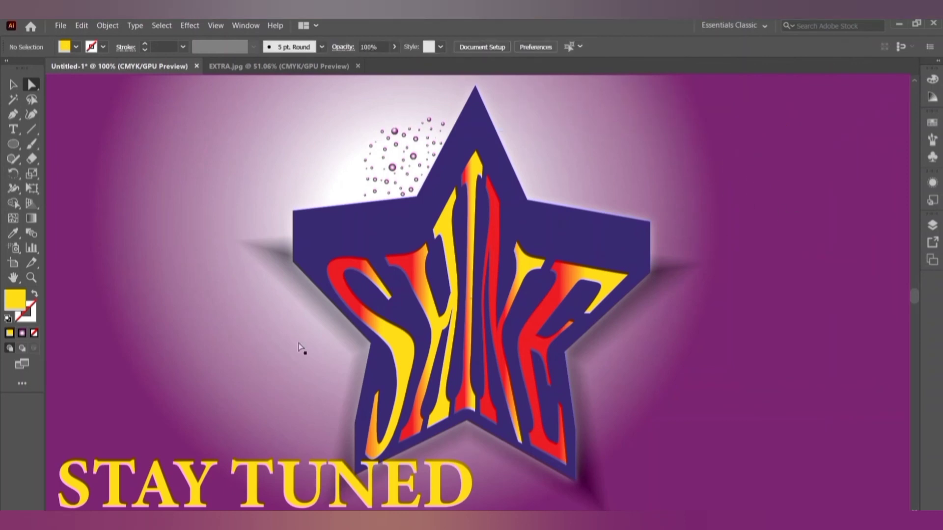